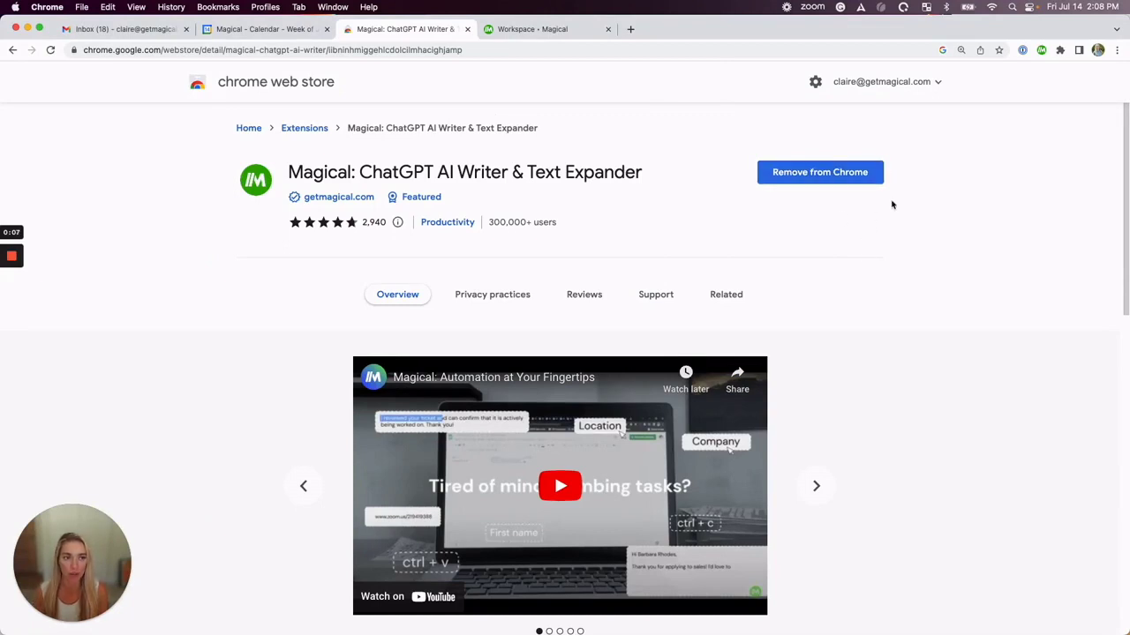
Step: Pin the Magical extension to the Chrome toolbar from the Extensions menu
{"action": "left_click", "coordinate": [1060, 50]}
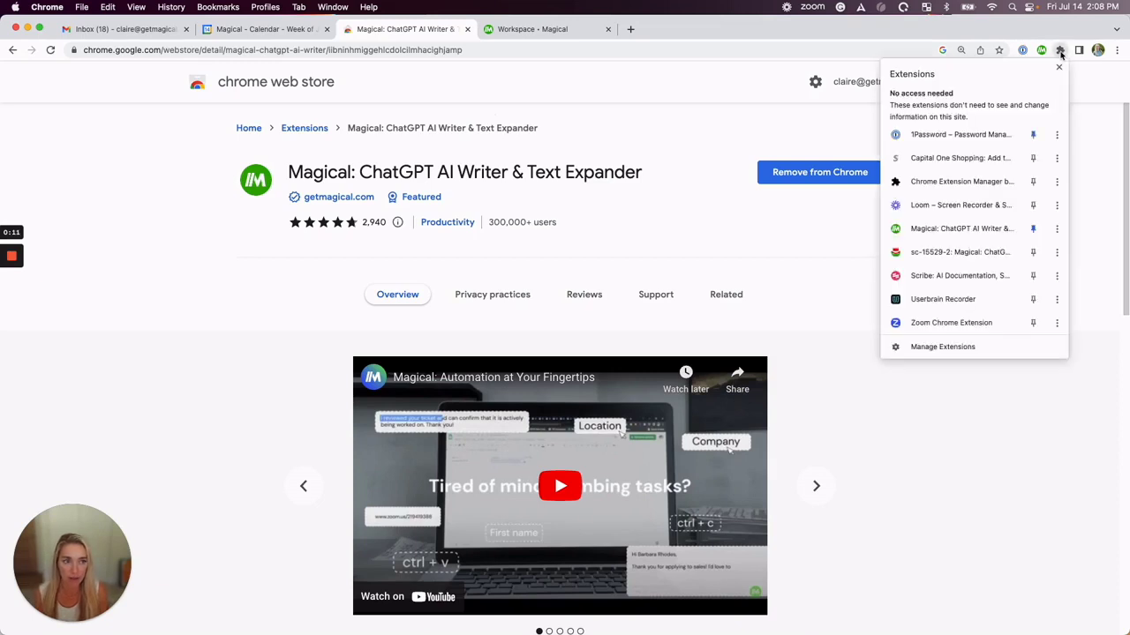
{"action": "left_click", "coordinate": [1034, 229]}
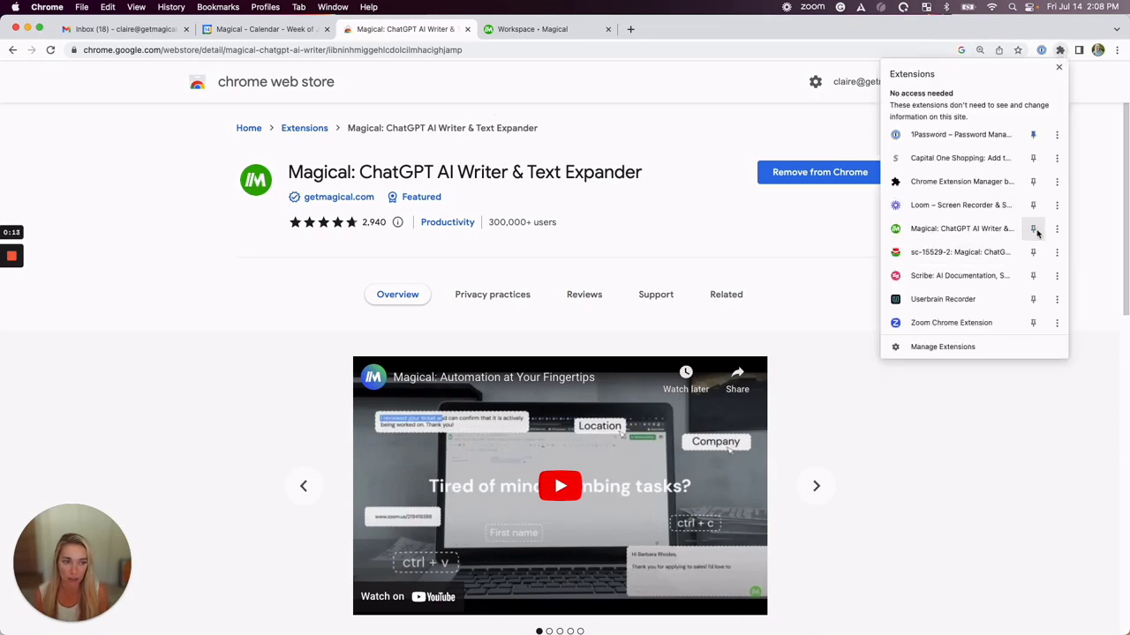
{"action": "left_click", "coordinate": [1035, 230]}
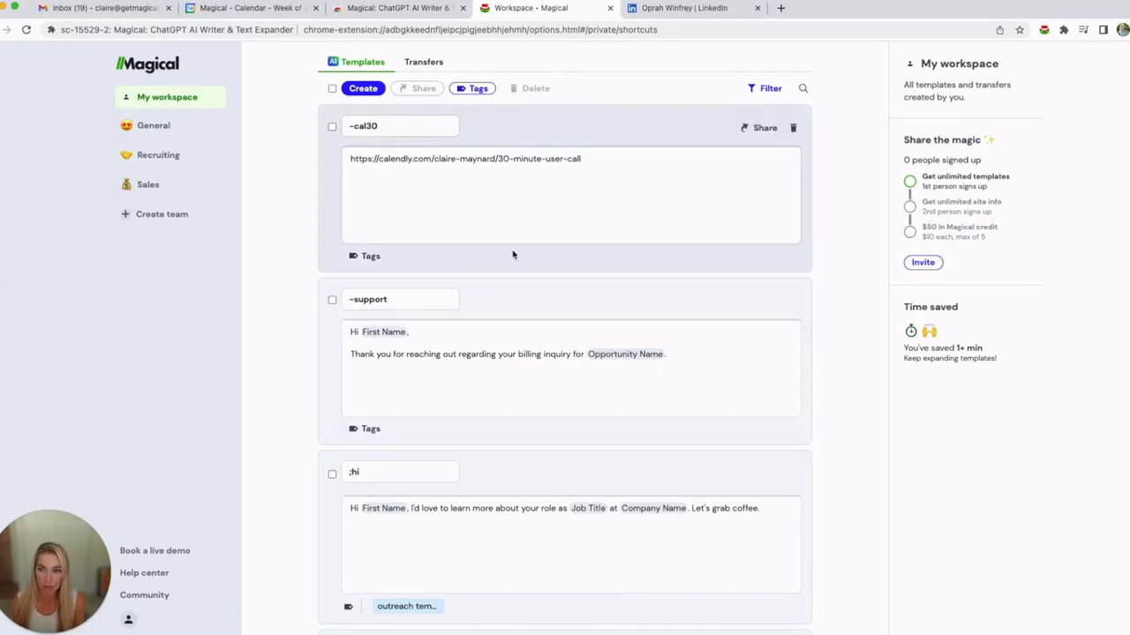
Step: Show My workspace's templates in the Magical tab and start a new blank template
{"action": "left_click", "coordinate": [780, 8]}
{"action": "left_click", "coordinate": [1044, 29]}
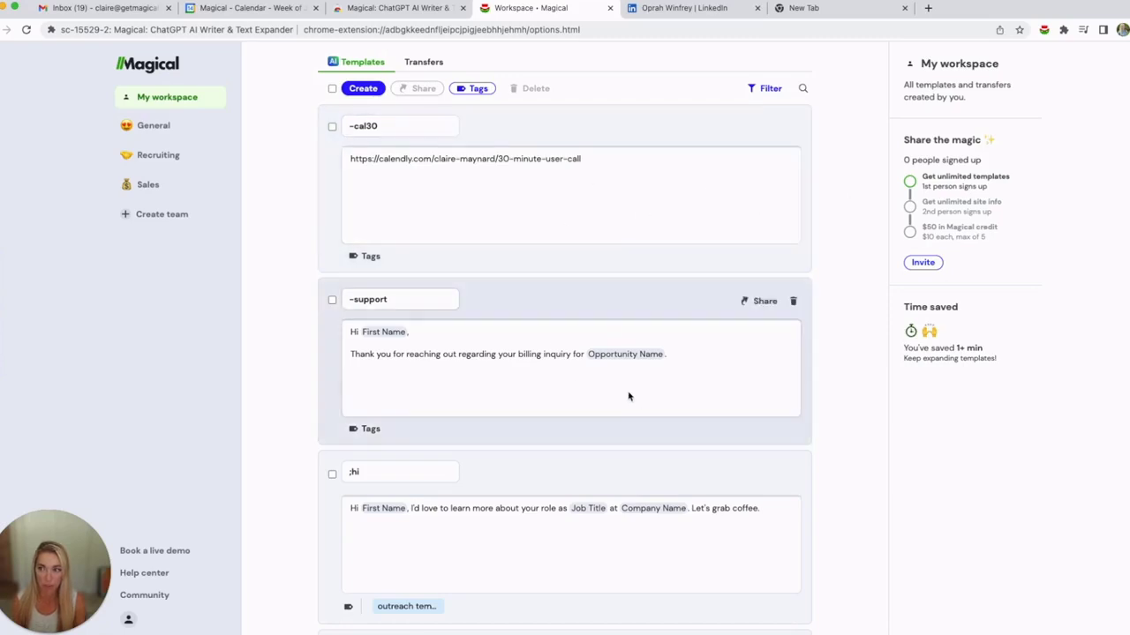
{"action": "left_click", "coordinate": [162, 102]}
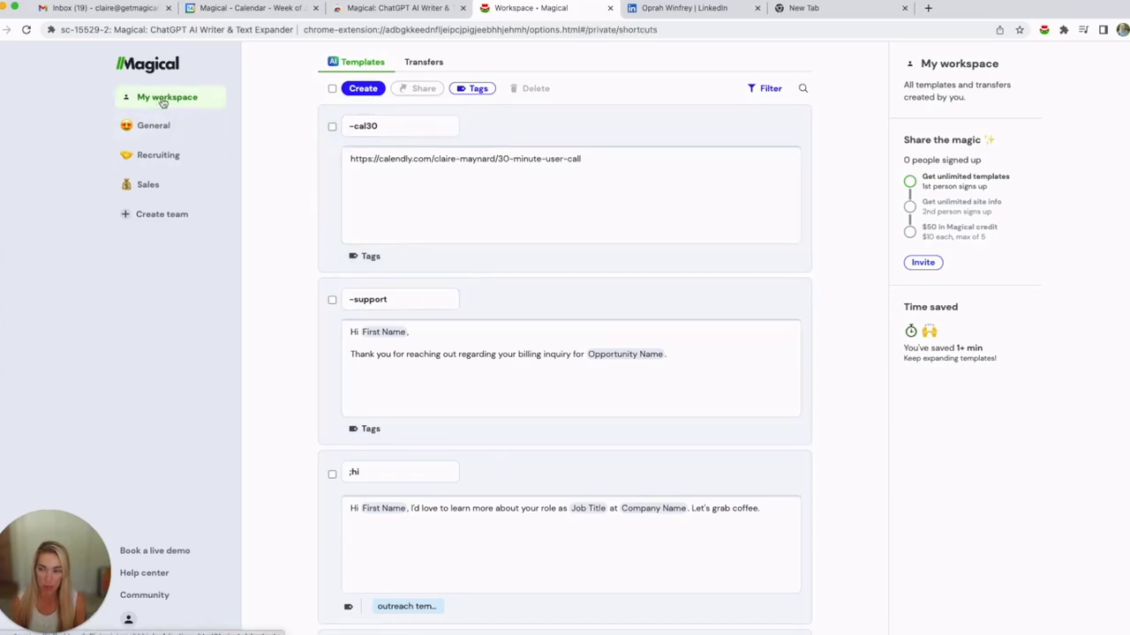
{"action": "scroll", "coordinate": [406, 225], "scroll_direction": "down", "scroll_amount": 2}
{"action": "scroll", "coordinate": [407, 226], "scroll_direction": "down", "scroll_amount": 1}
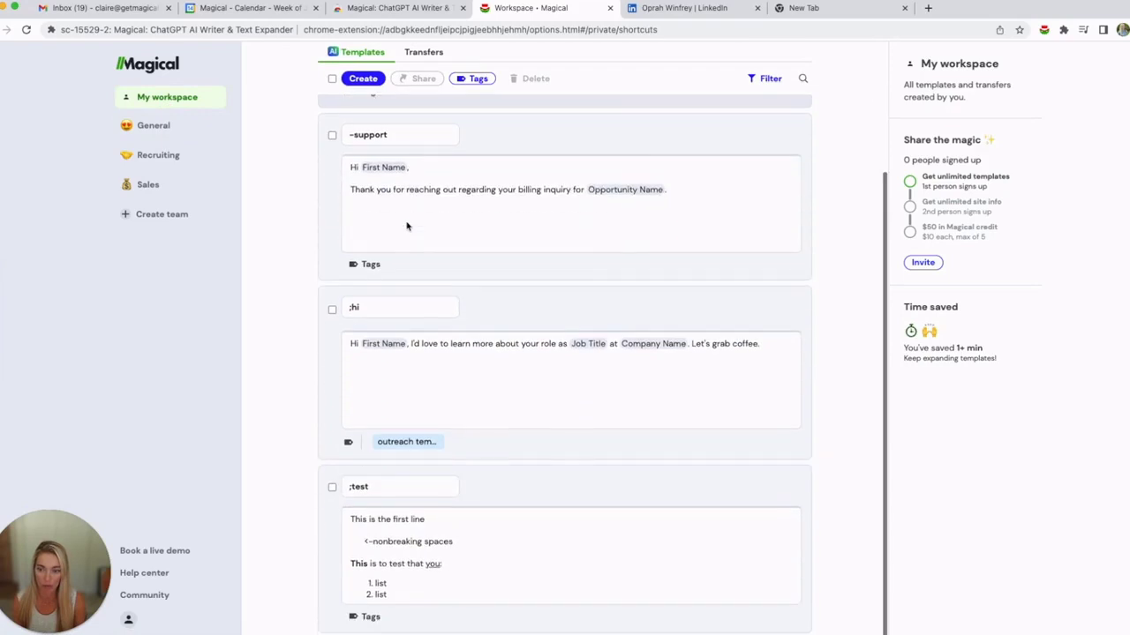
{"action": "scroll", "coordinate": [409, 224], "scroll_direction": "up", "scroll_amount": 3}
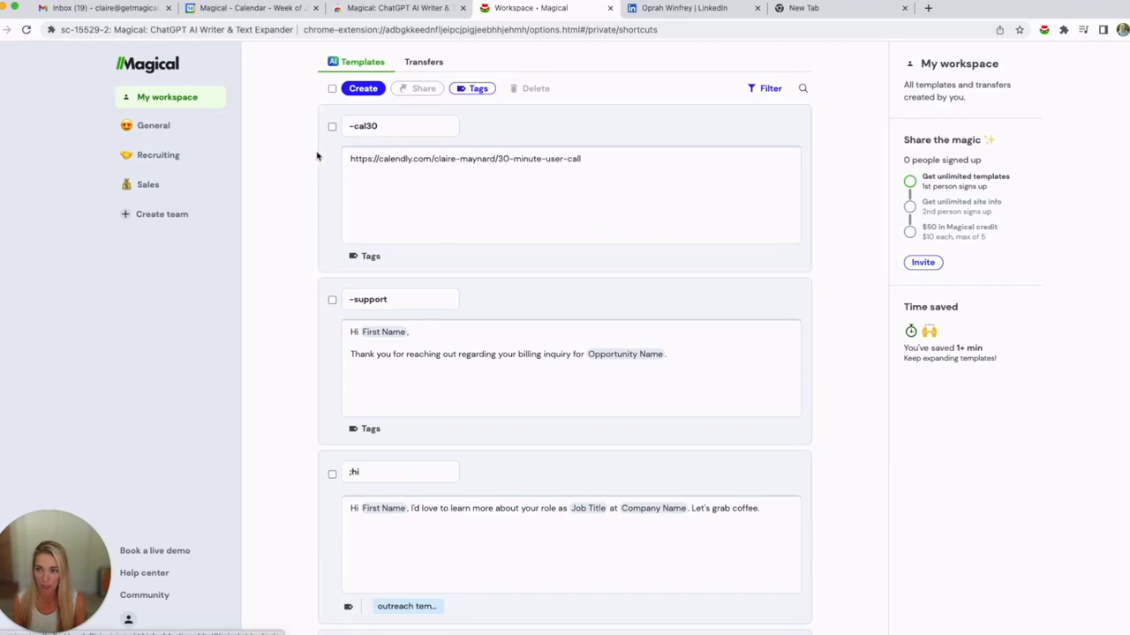
{"action": "left_click", "coordinate": [363, 88]}
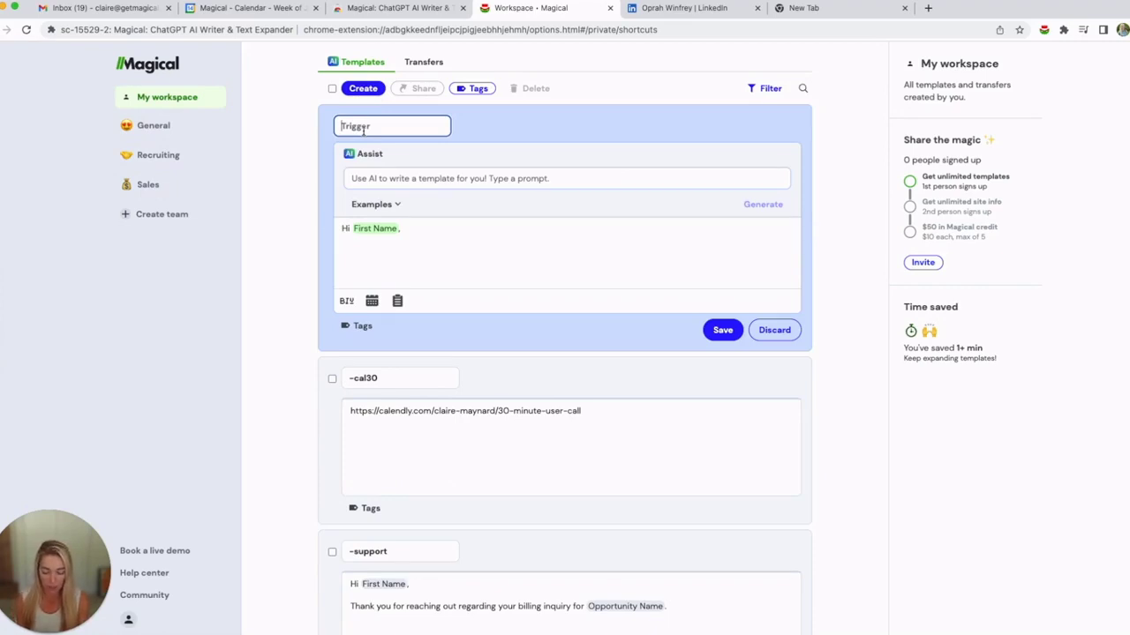
Step: Set the trigger to ;outreach and write the body 'How are things going {Company Name}?'
{"action": "type", "text": ";outreach"}
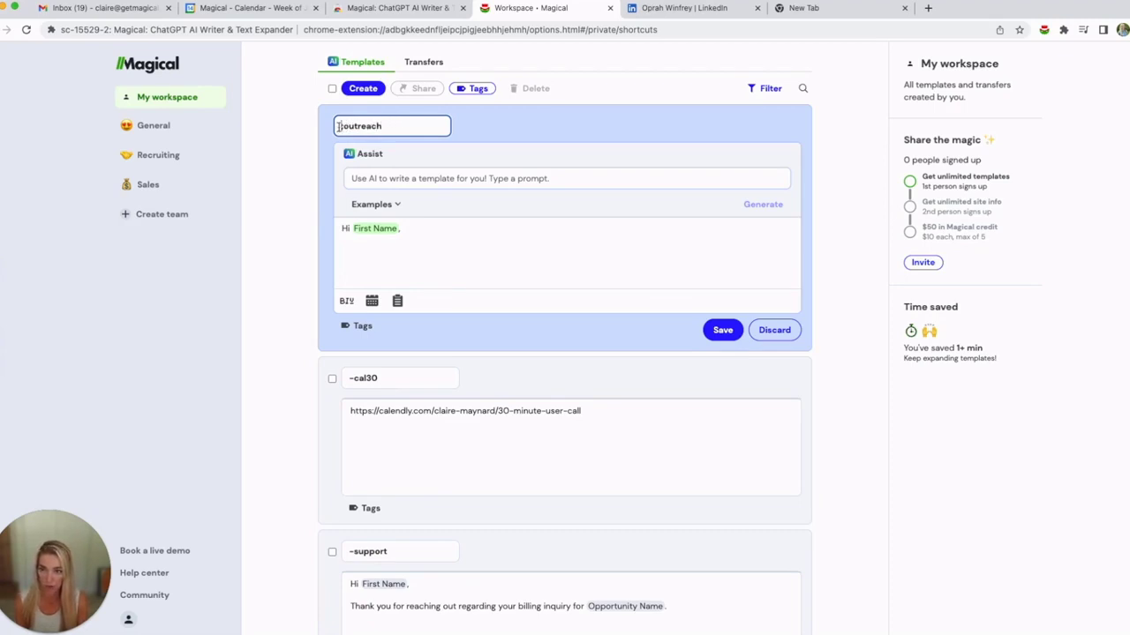
{"action": "left_click_drag", "start_coordinate": [338, 126], "coordinate": [383, 129]}
{"action": "left_click", "coordinate": [384, 130]}
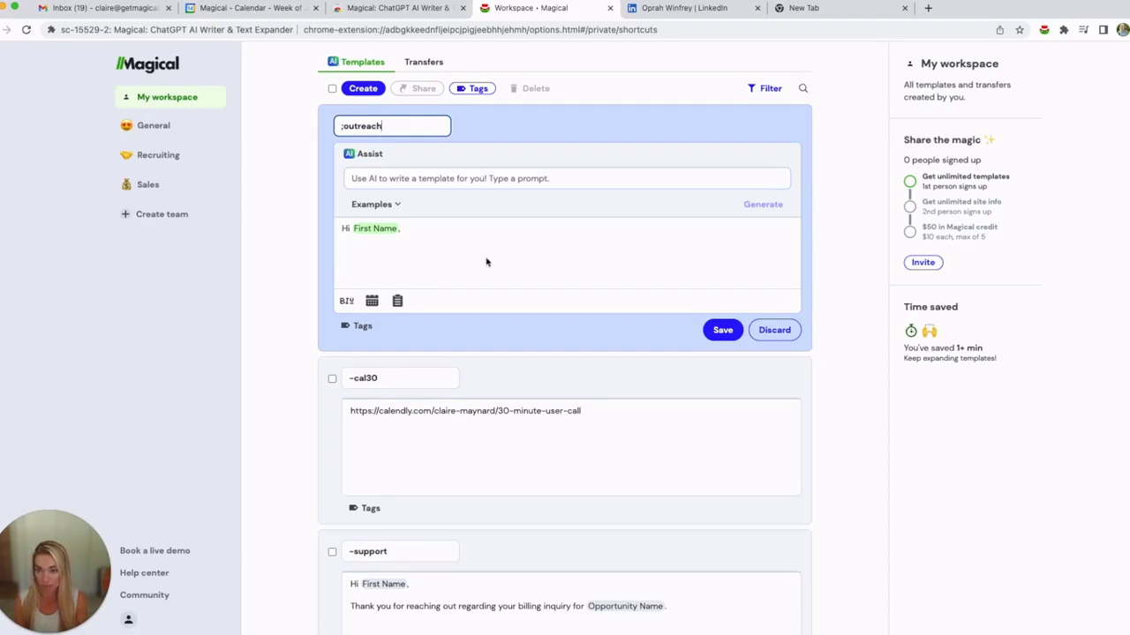
{"action": "left_click", "coordinate": [461, 230]}
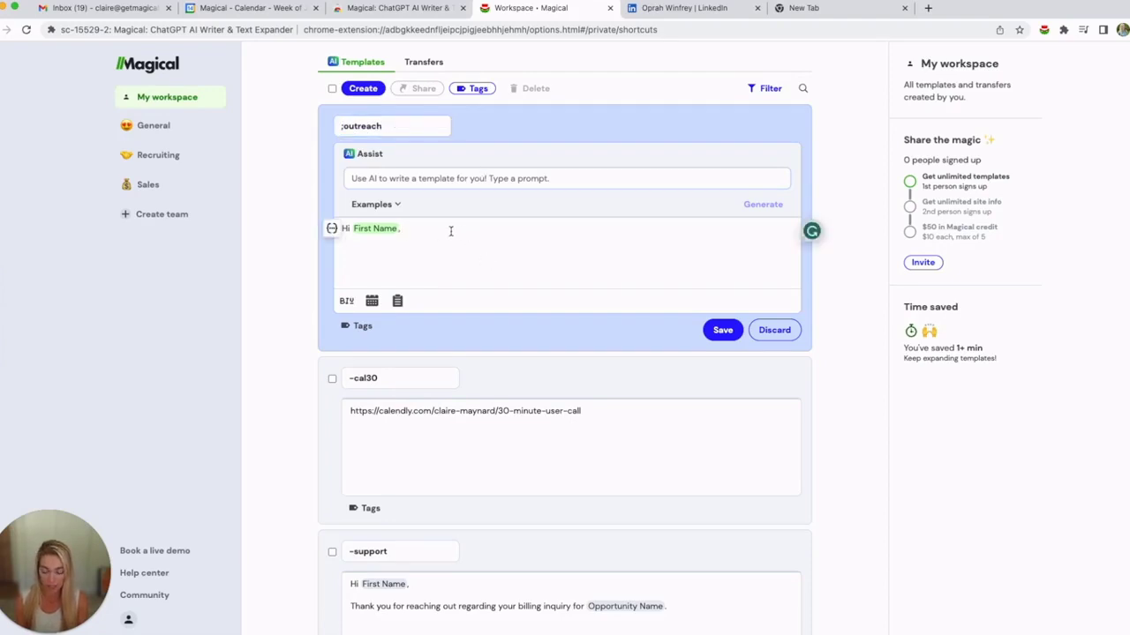
{"action": "key", "text": "Return"}
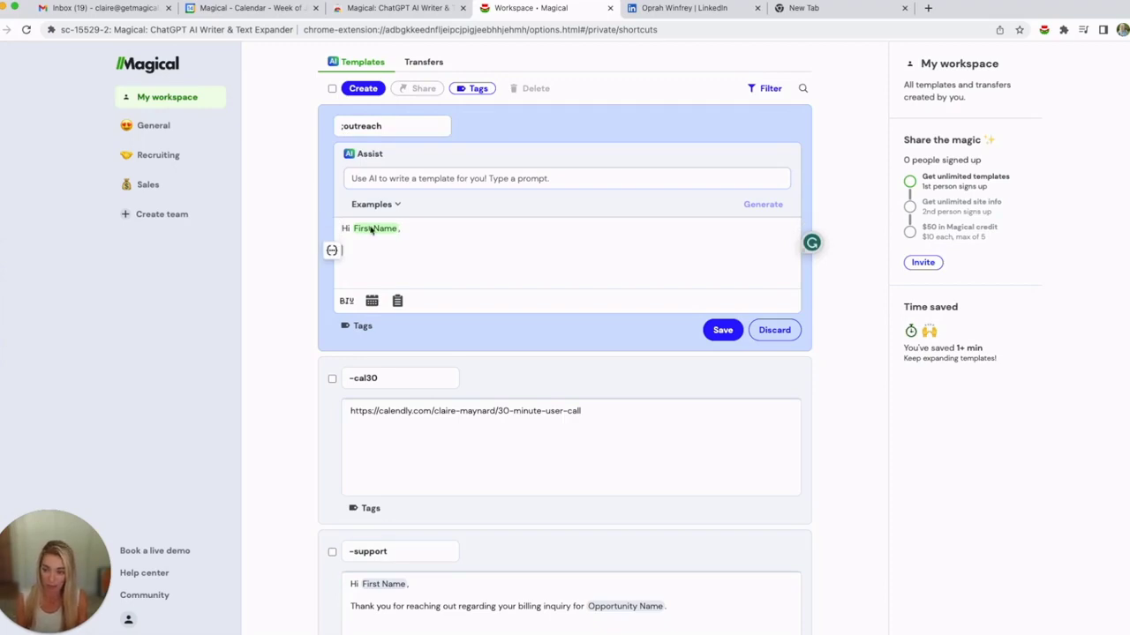
{"action": "type", "text": "H"}
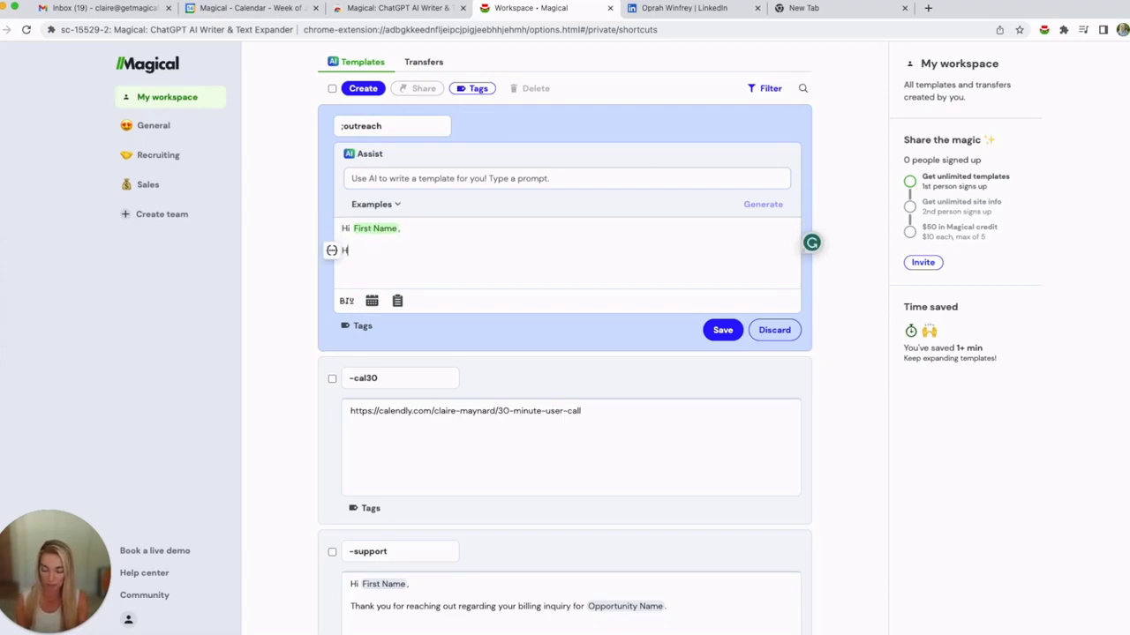
{"action": "type", "text": "ow are things going at"}
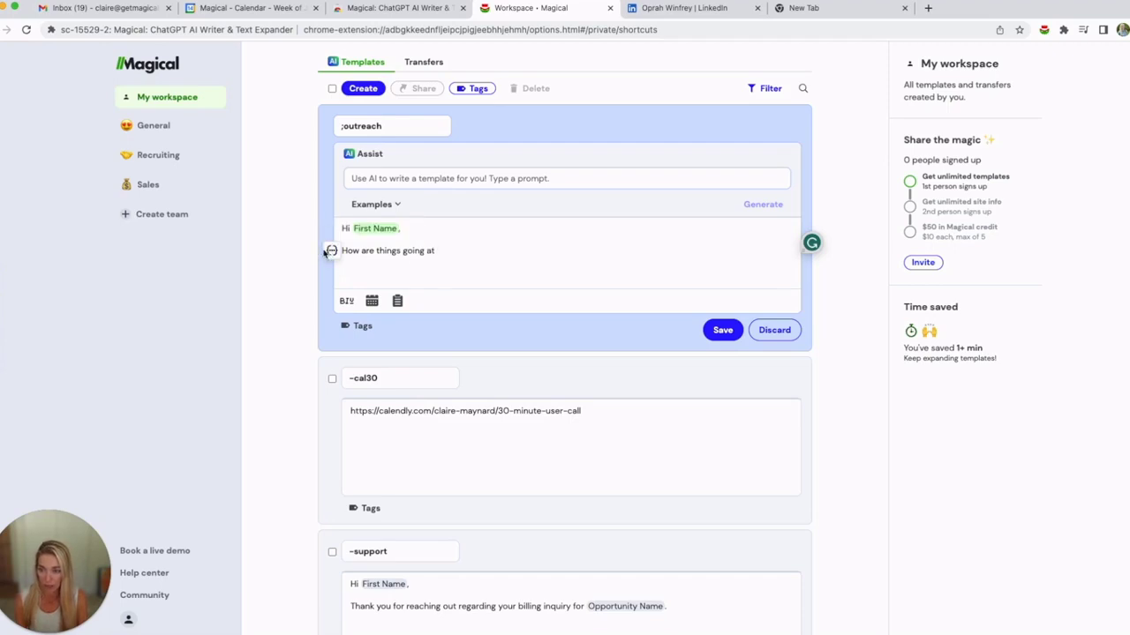
{"action": "left_click", "coordinate": [333, 252]}
{"action": "type", "text": "Company Name"}
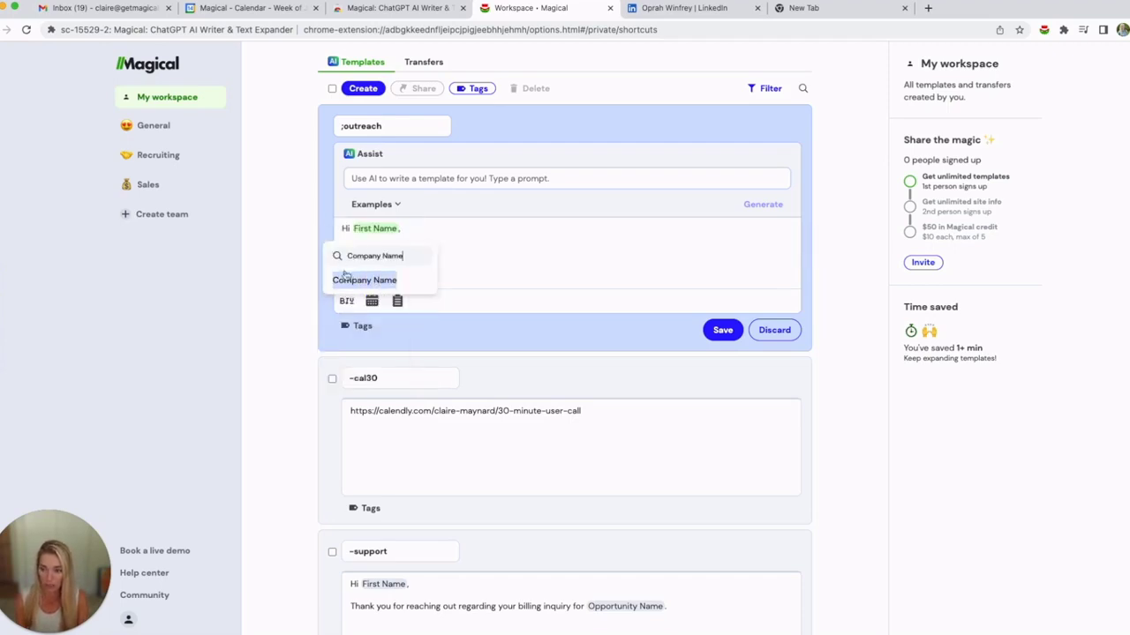
{"action": "key", "text": "Return"}
{"action": "type", "text": "?"}
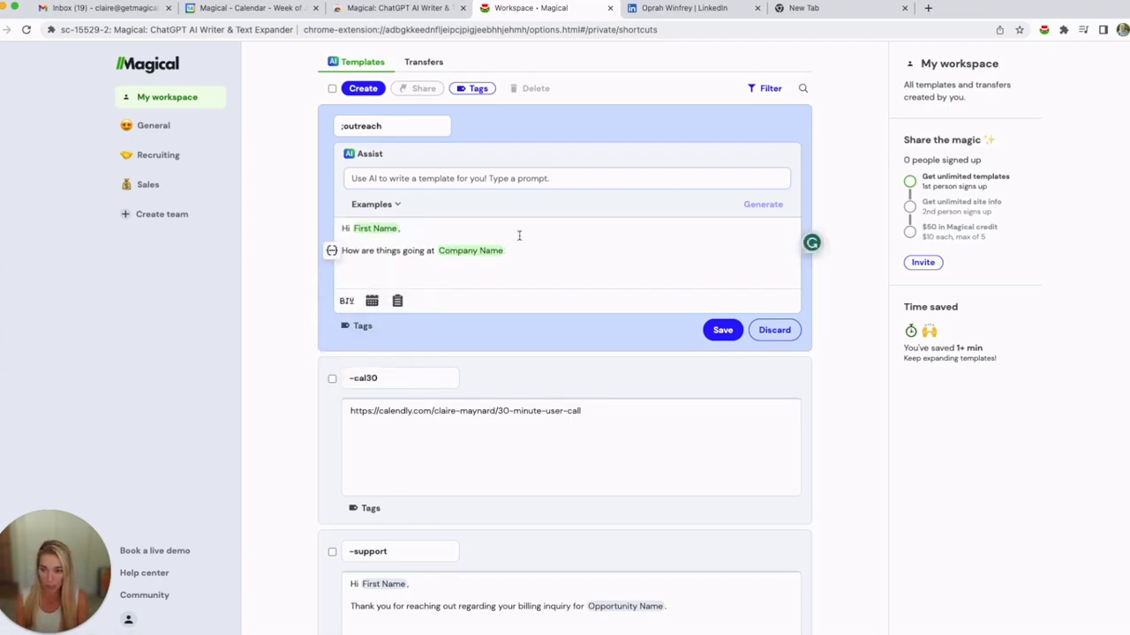
Step: Add a 'Best,' sign-off with the sender's name, then save and share the template with all teams
{"action": "key", "text": "Return"}
{"action": "key", "text": "Return"}
{"action": "type", "text": "Best,"}
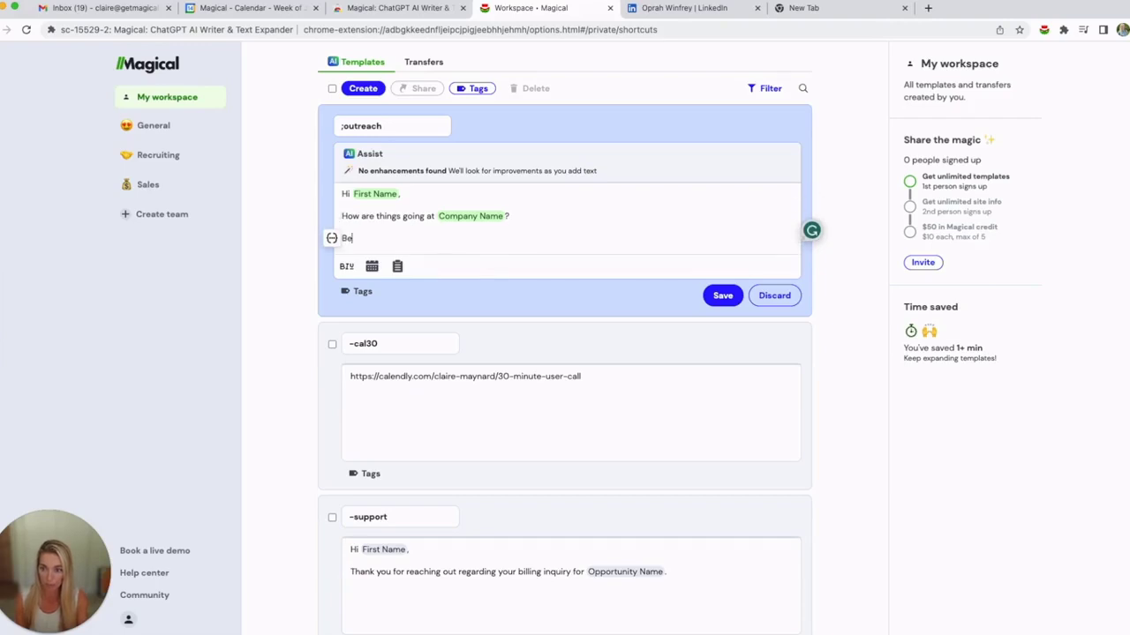
{"action": "key", "text": "Return"}
{"action": "type", "text": "Claire"}
{"action": "left_click", "coordinate": [722, 300]}
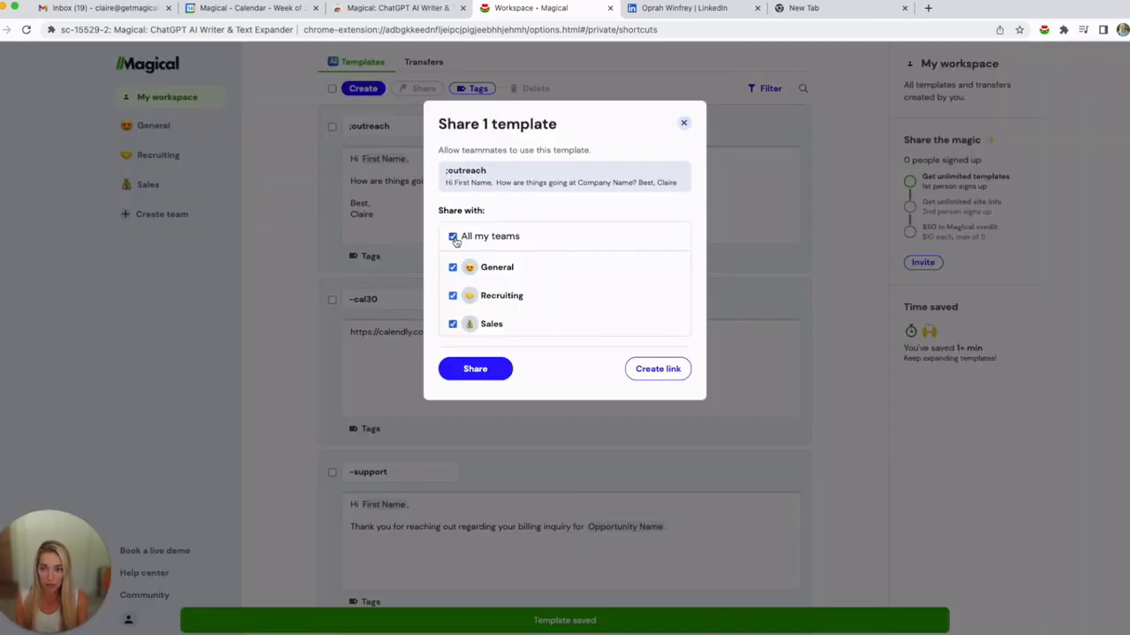
{"action": "left_click", "coordinate": [468, 369]}
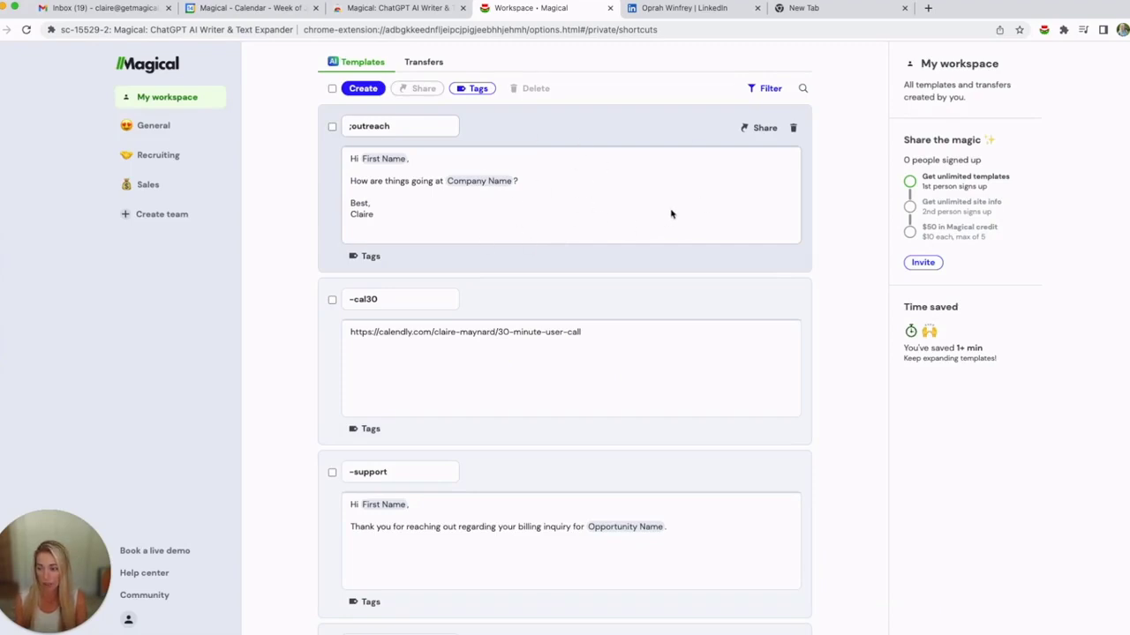
{"action": "left_click", "coordinate": [664, 9]}
Step: Search LinkedIn for 'marketing managers' and open the top five people results in separate tabs
{"action": "left_click", "coordinate": [262, 59]}
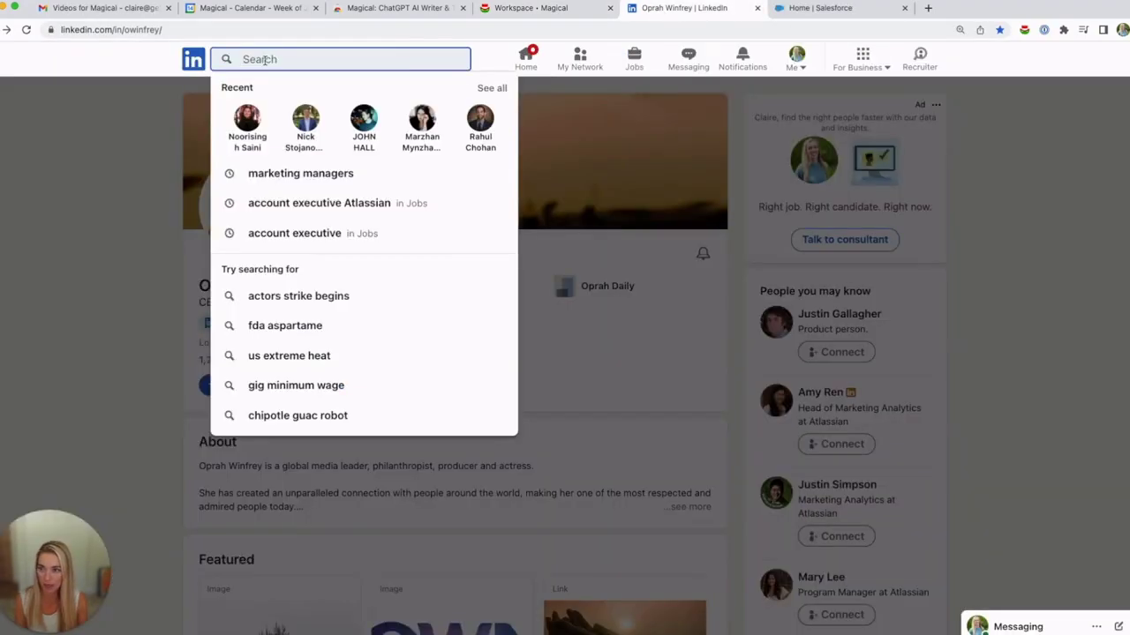
{"action": "type", "text": "marketing"}
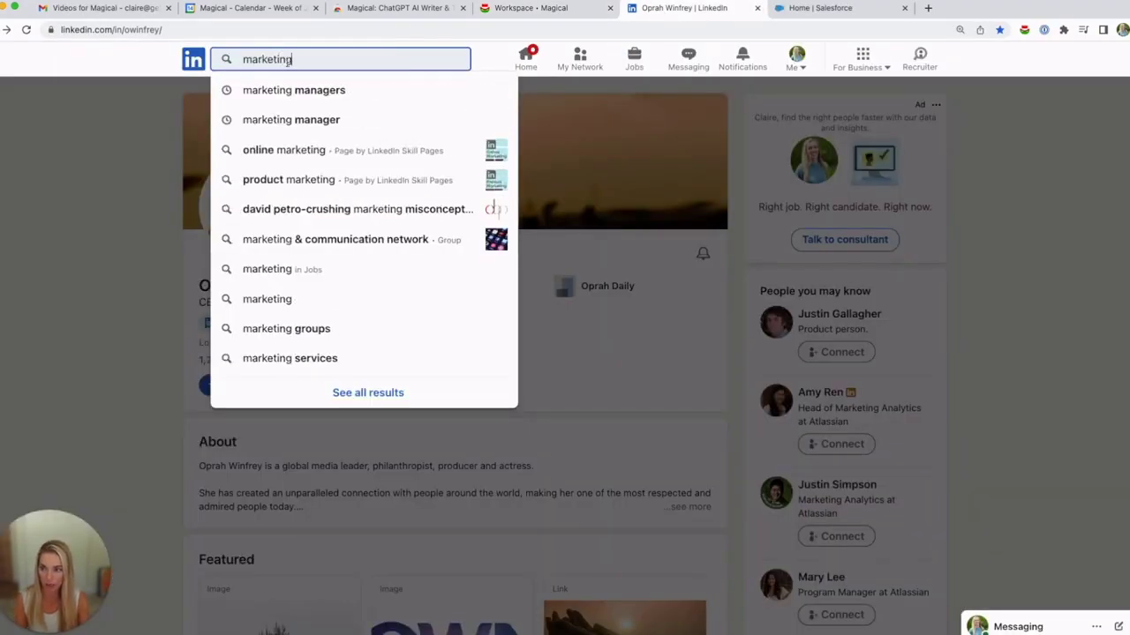
{"action": "left_click", "coordinate": [306, 92]}
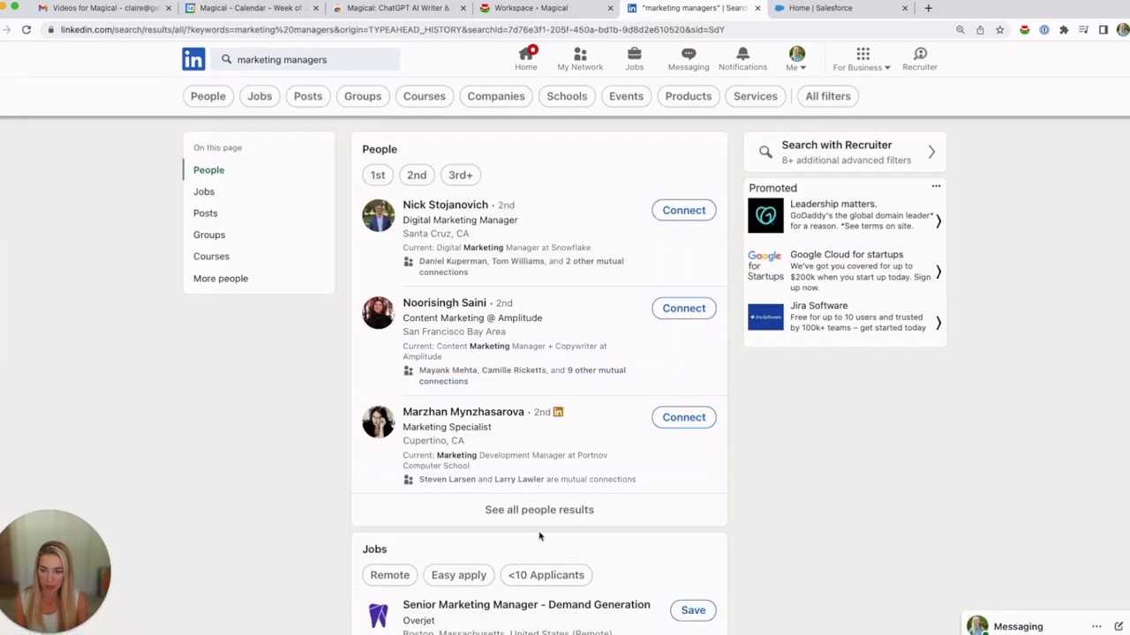
{"action": "left_click", "coordinate": [535, 514]}
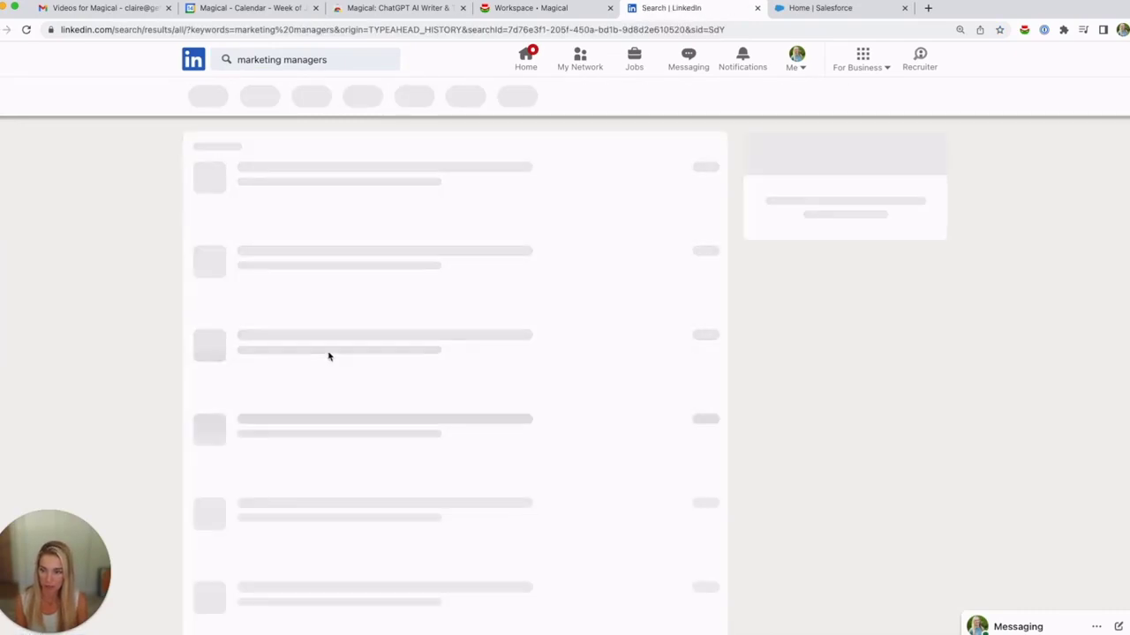
{"action": "left_click", "coordinate": [276, 277], "text": "super"}
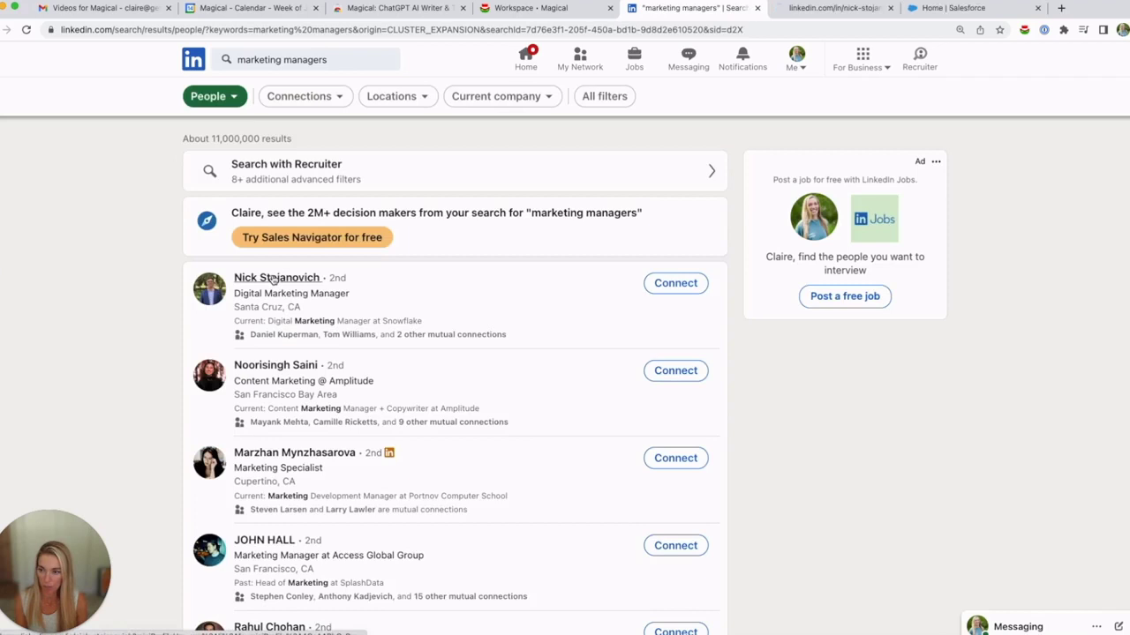
{"action": "left_click", "coordinate": [274, 365], "text": "super"}
{"action": "left_click", "coordinate": [291, 454], "text": "super"}
{"action": "left_click", "coordinate": [282, 541], "text": "super"}
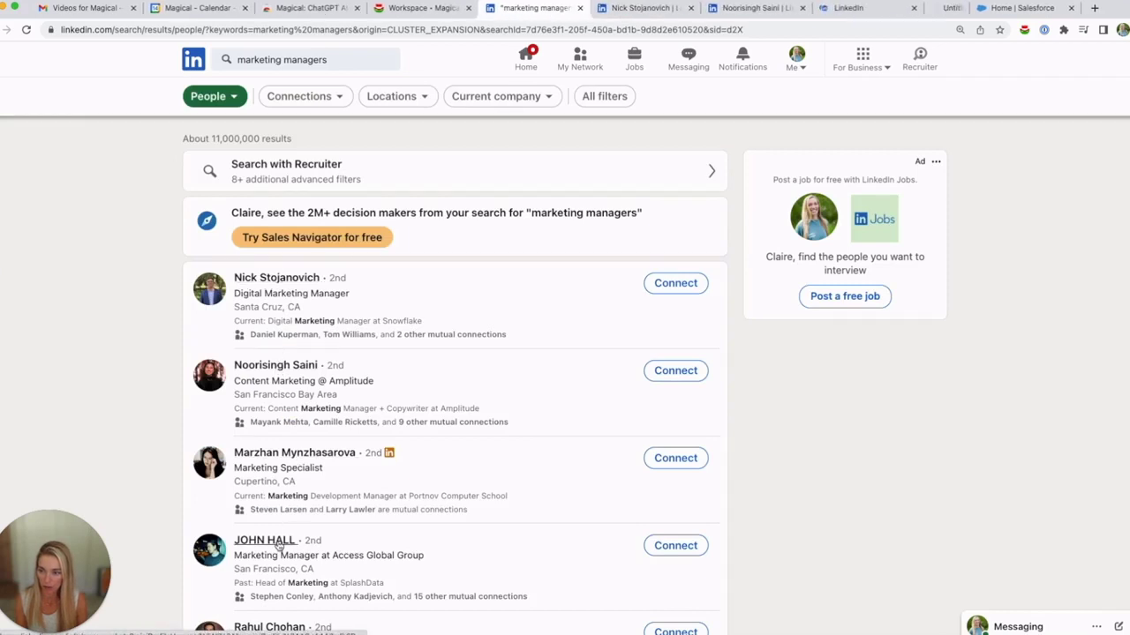
{"action": "left_click", "coordinate": [298, 547], "text": "super"}
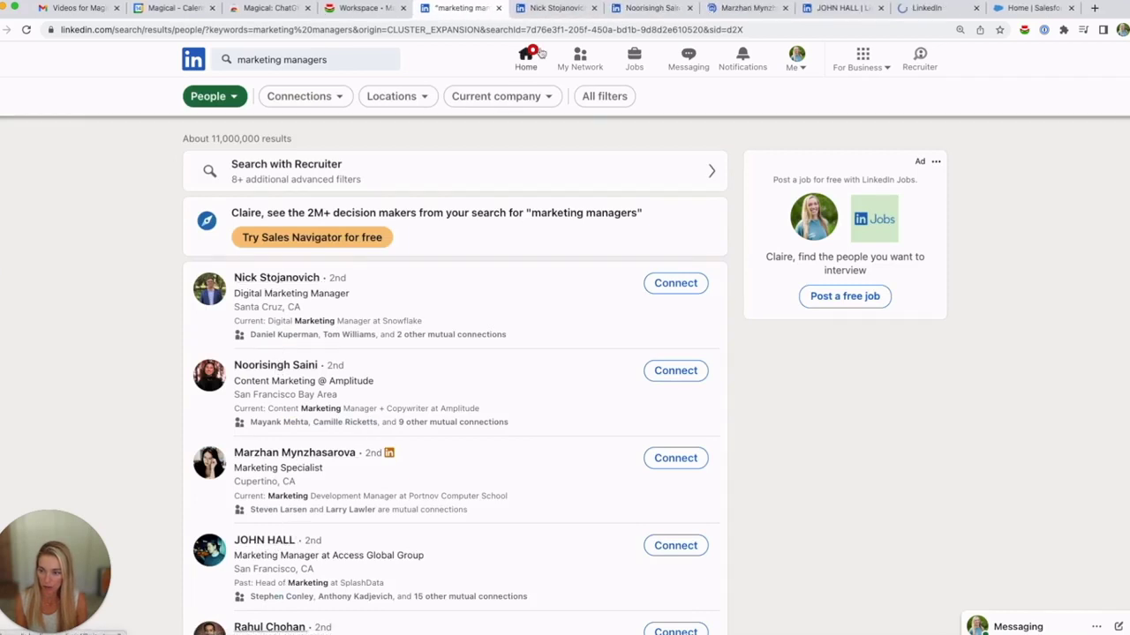
{"action": "left_click", "coordinate": [548, 9]}
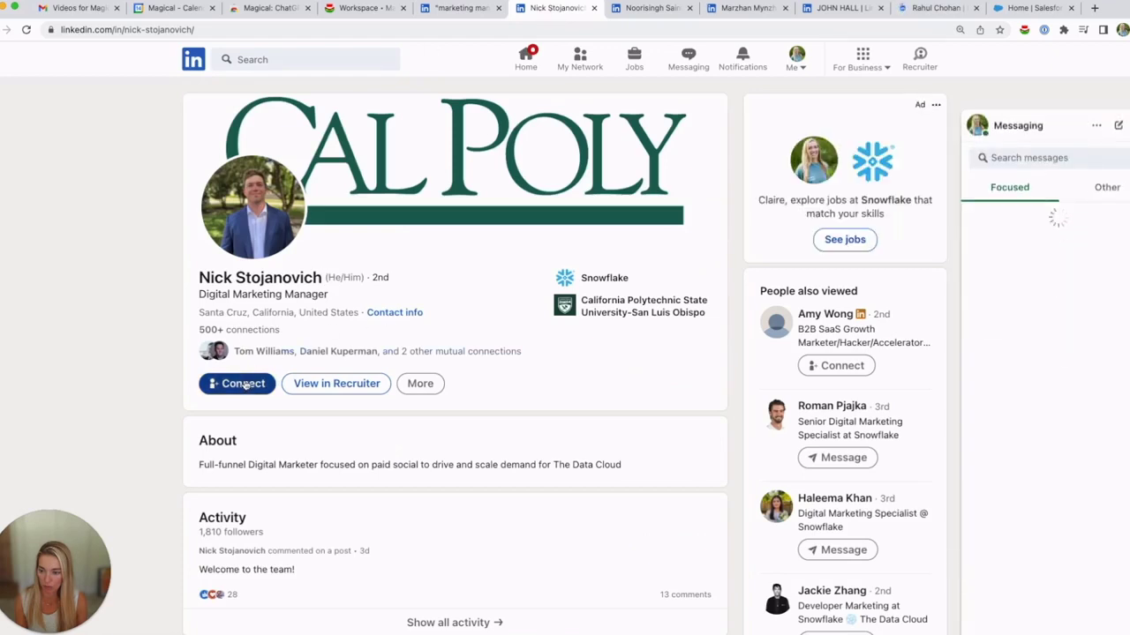
Step: Start a connection invite with a note, try expanding ;outreach, then clear the note again
{"action": "left_click", "coordinate": [244, 385]}
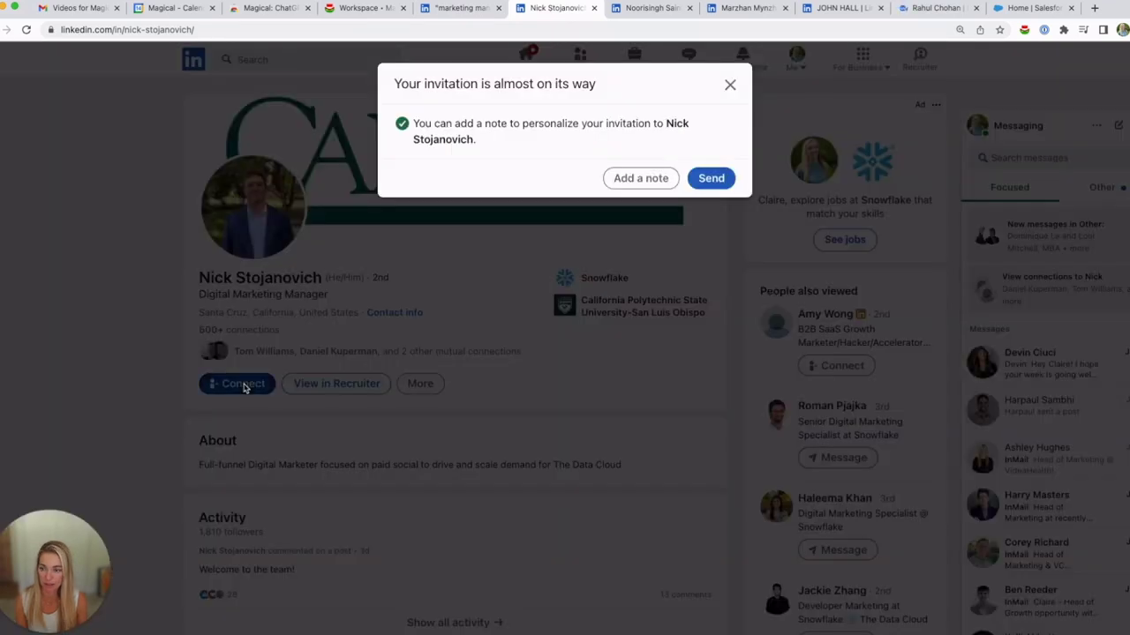
{"action": "left_click", "coordinate": [635, 180]}
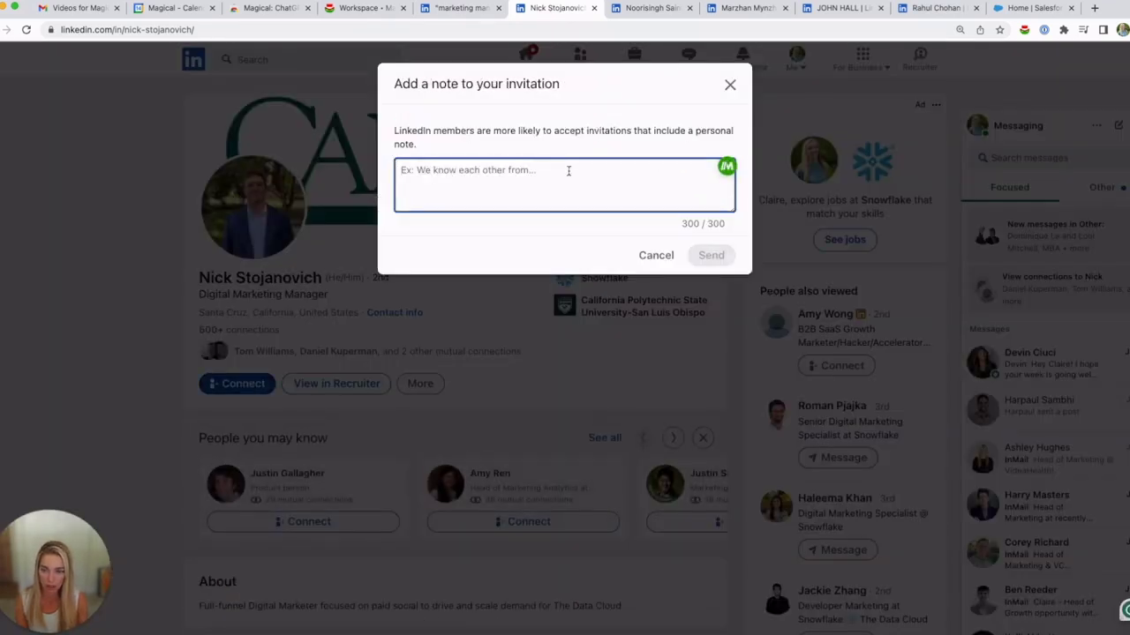
{"action": "type", "text": ";out"}
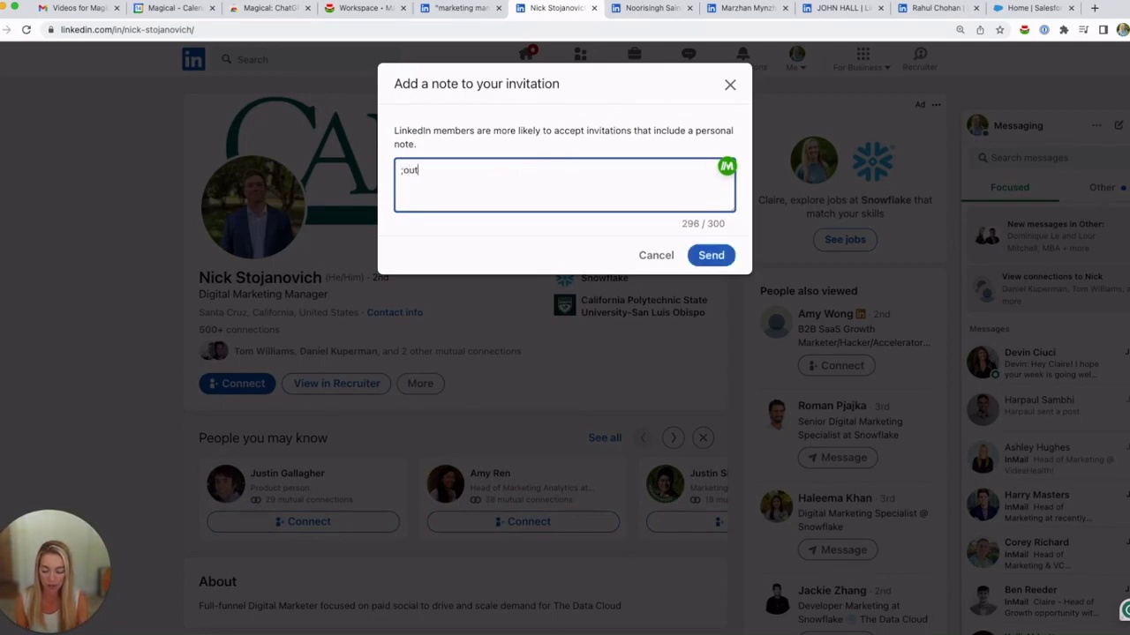
{"action": "type", "text": "reach"}
{"action": "left_click", "coordinate": [576, 201]}
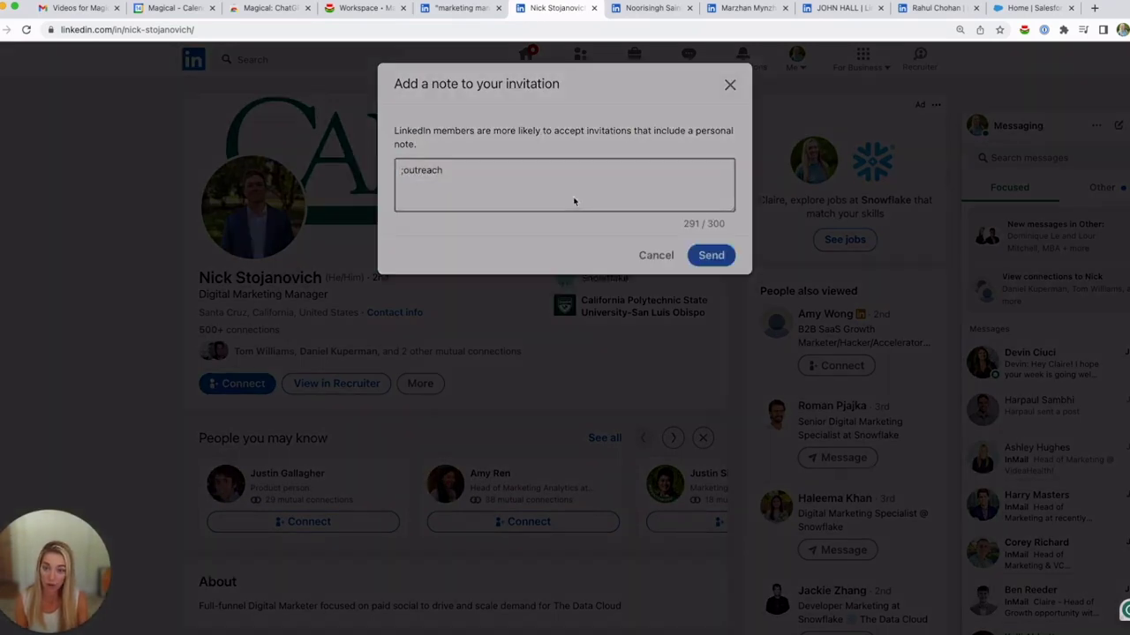
{"action": "left_click", "coordinate": [685, 288]}
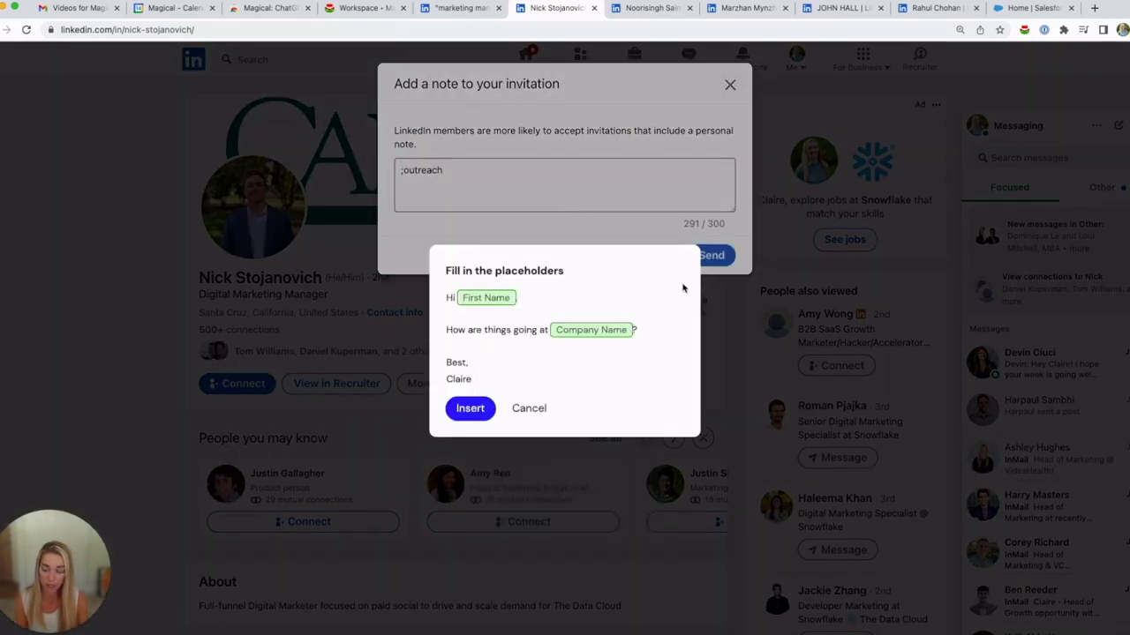
{"action": "left_click", "coordinate": [528, 407]}
{"action": "triple_click", "coordinate": [449, 178]}
{"action": "key", "text": "BackSpace"}
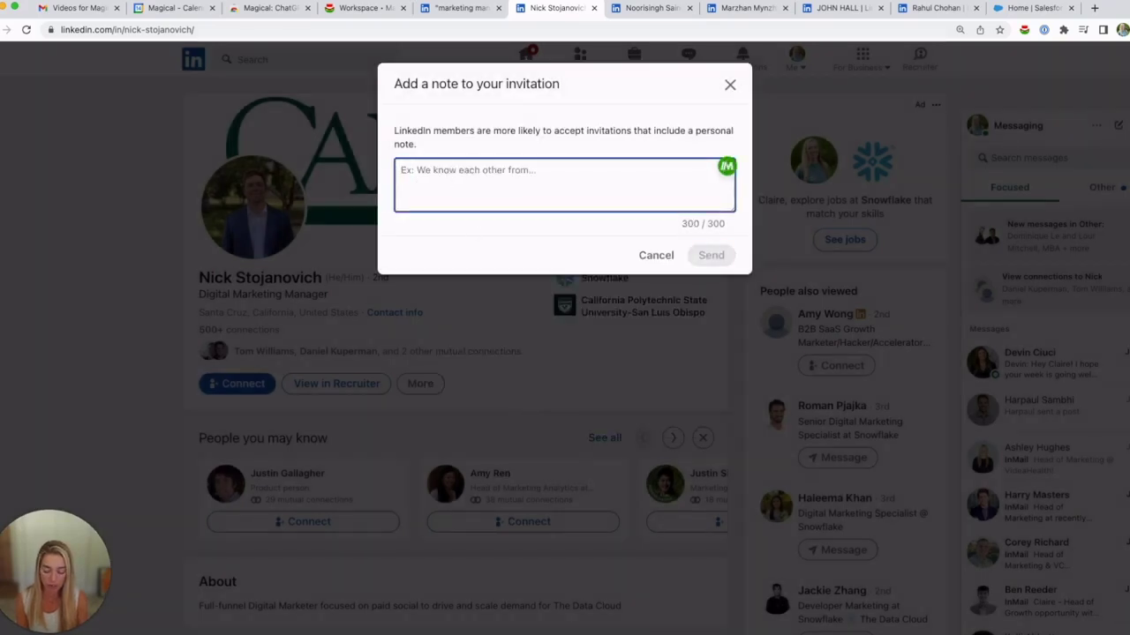
Step: Insert the outreach template via //, filling its placeholders from the Snowflake profile's data
{"action": "type", "text": "//"}
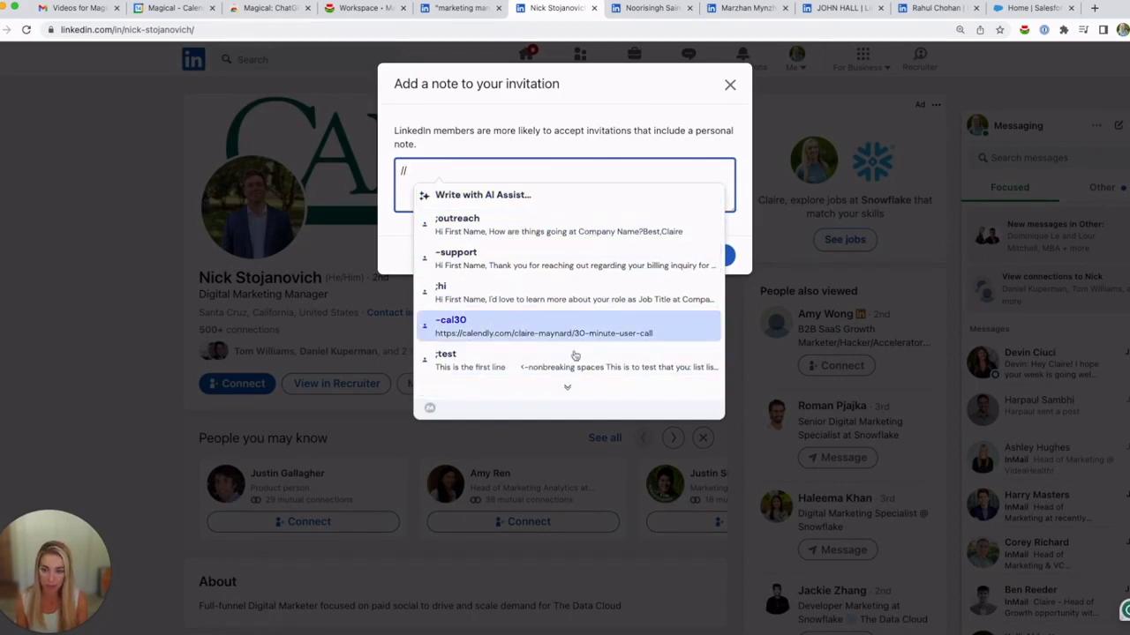
{"action": "left_click", "coordinate": [541, 231]}
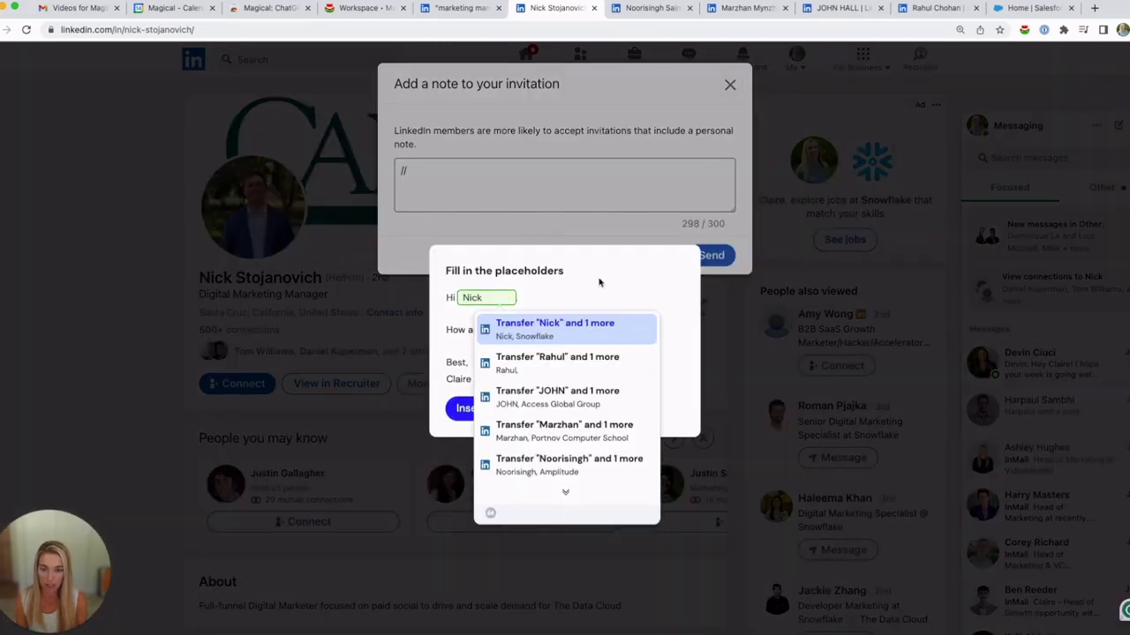
{"action": "left_click", "coordinate": [625, 272]}
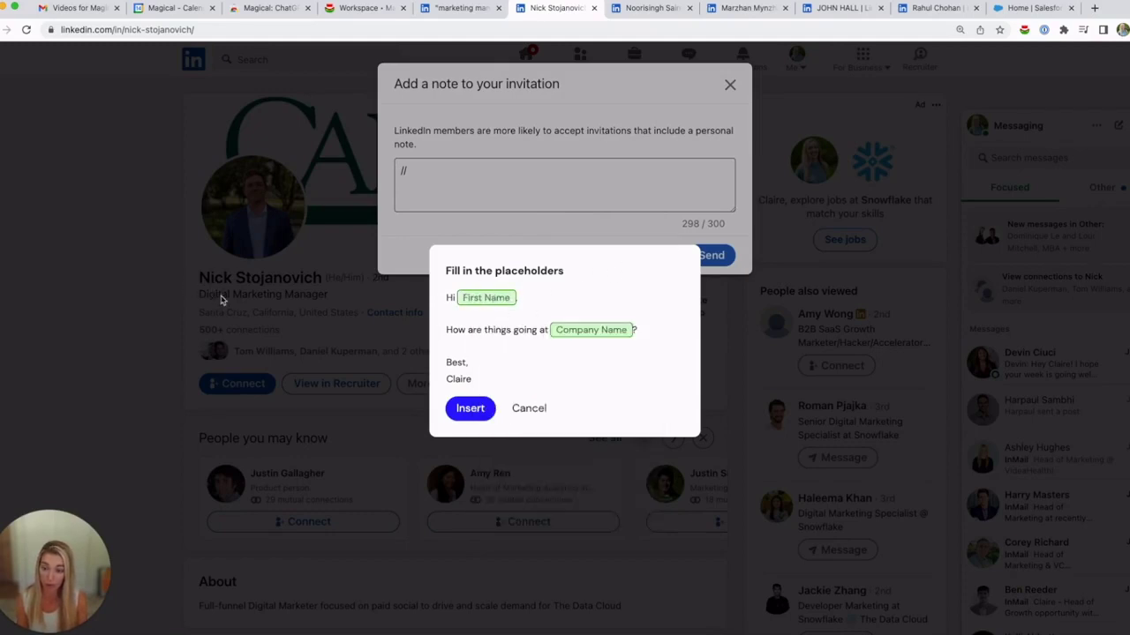
{"action": "left_click", "coordinate": [483, 299]}
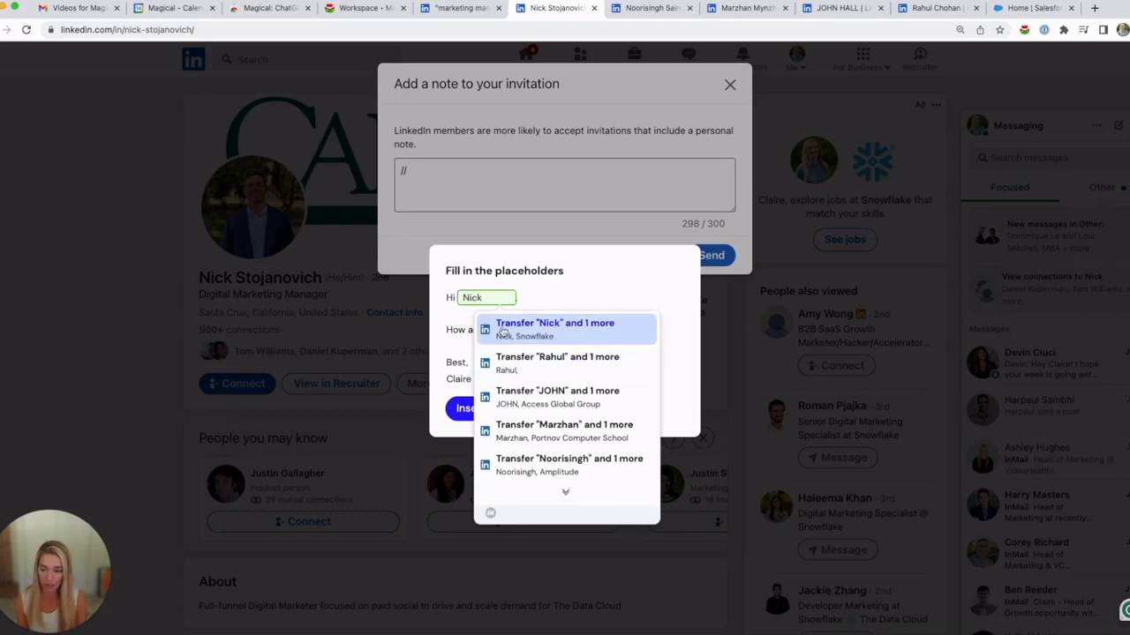
{"action": "left_click", "coordinate": [567, 329]}
{"action": "key", "text": "Return"}
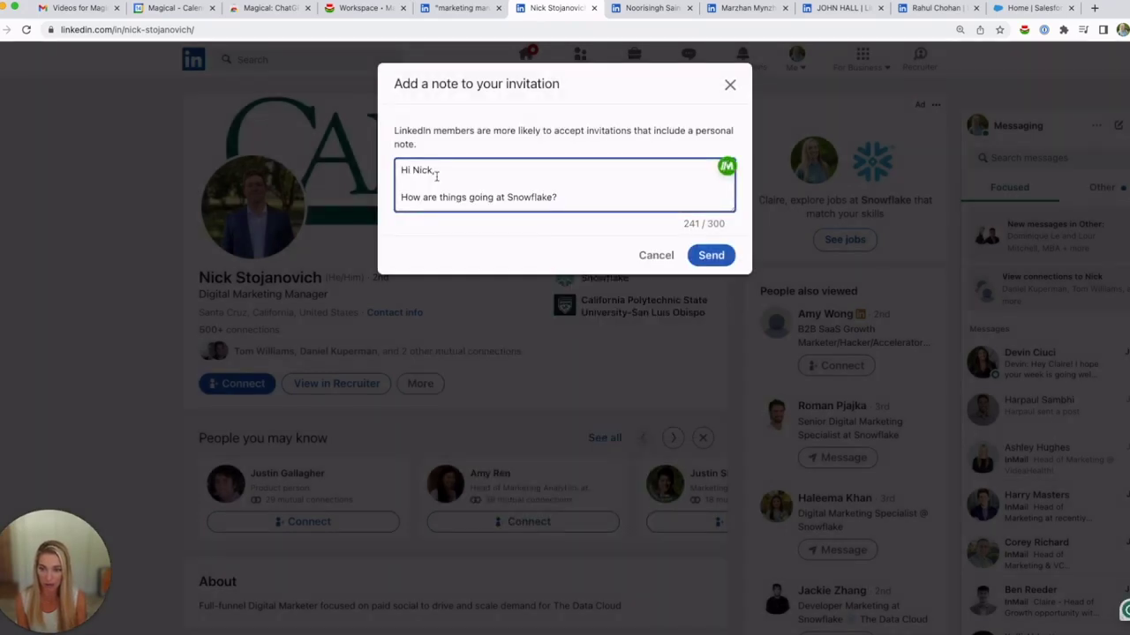
{"action": "left_click", "coordinate": [651, 9]}
Step: Add an invitation note to the Amplitude marketer using the outreach template filled from their profile
{"action": "left_click", "coordinate": [250, 384]}
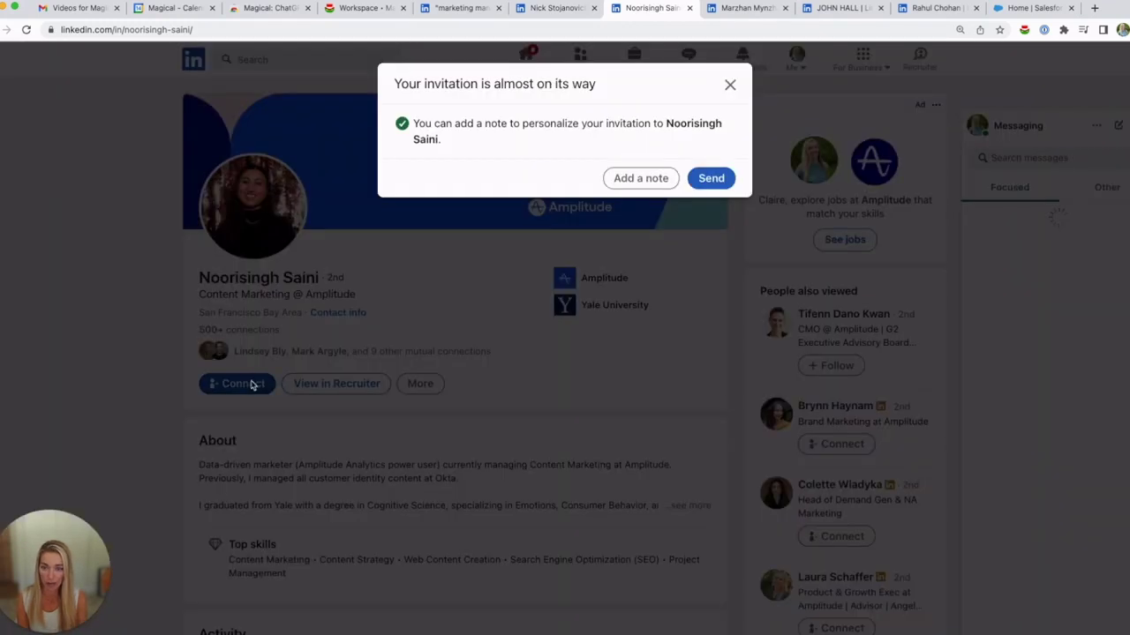
{"action": "left_click", "coordinate": [640, 179]}
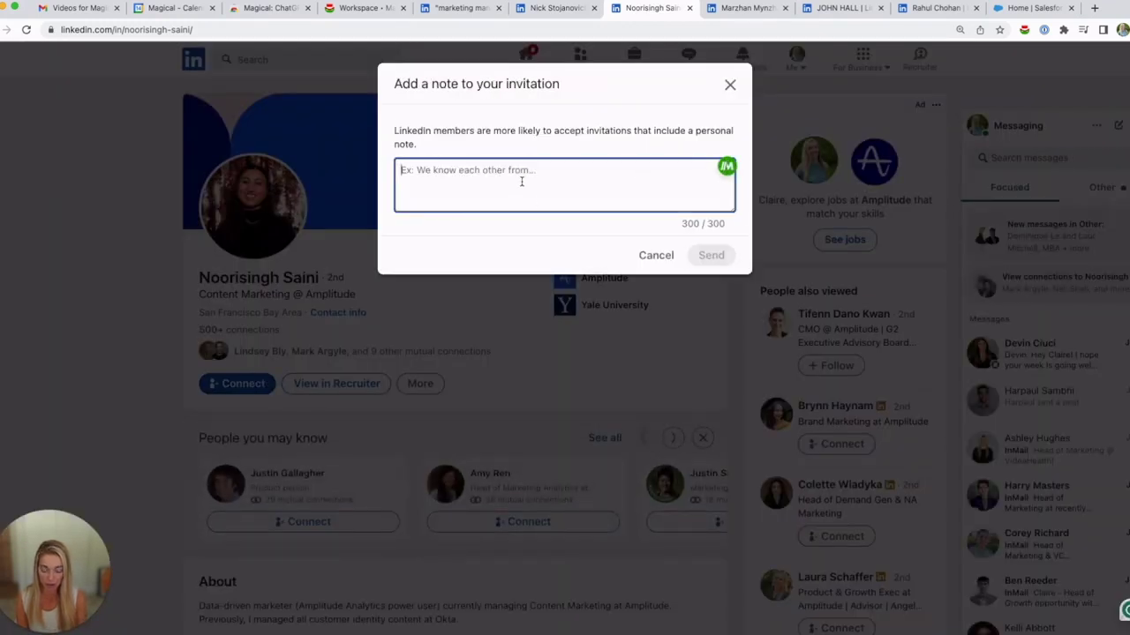
{"action": "type", "text": "//"}
{"action": "left_click", "coordinate": [525, 232]}
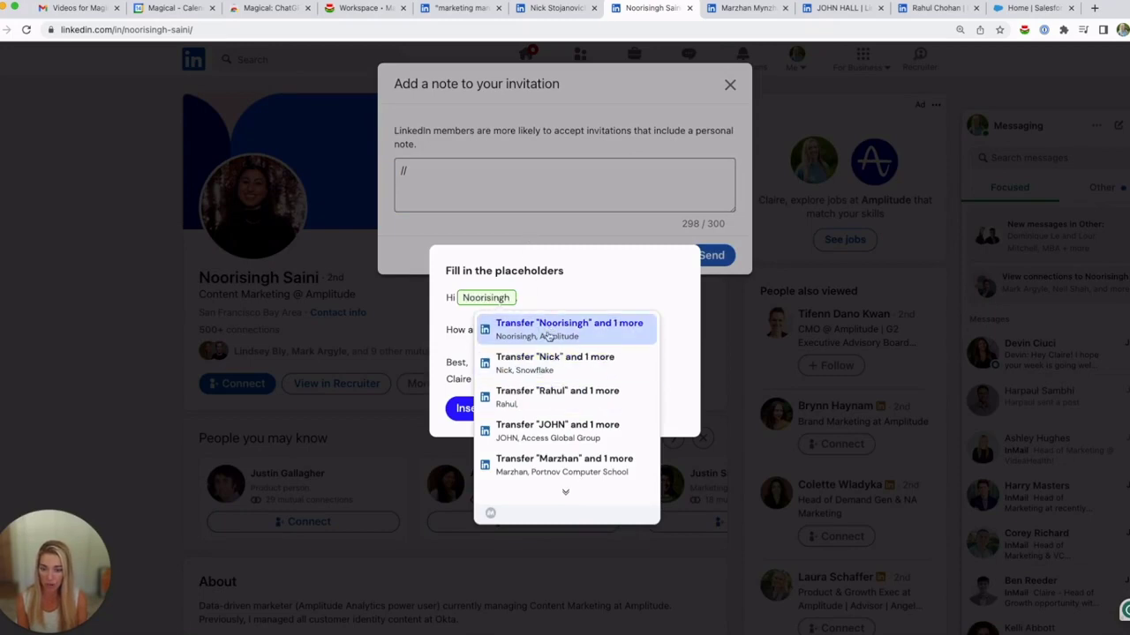
{"action": "left_click", "coordinate": [591, 336]}
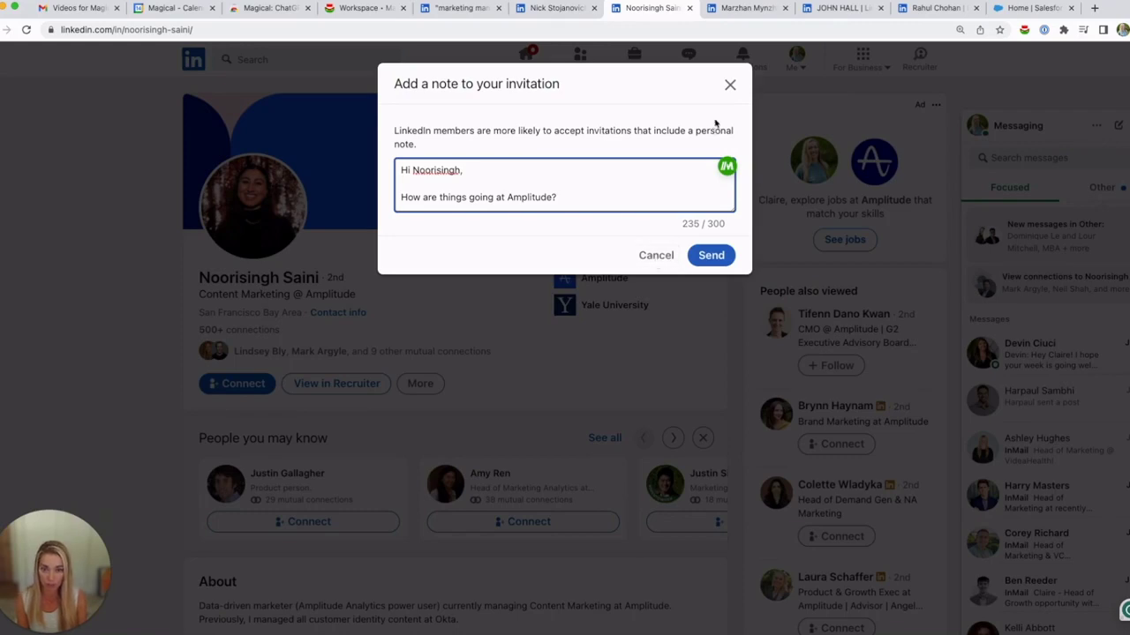
Step: Compose a full-screen Gmail message whose body is the outreach template filled with the Amplitude contact's details
{"action": "left_click", "coordinate": [62, 11]}
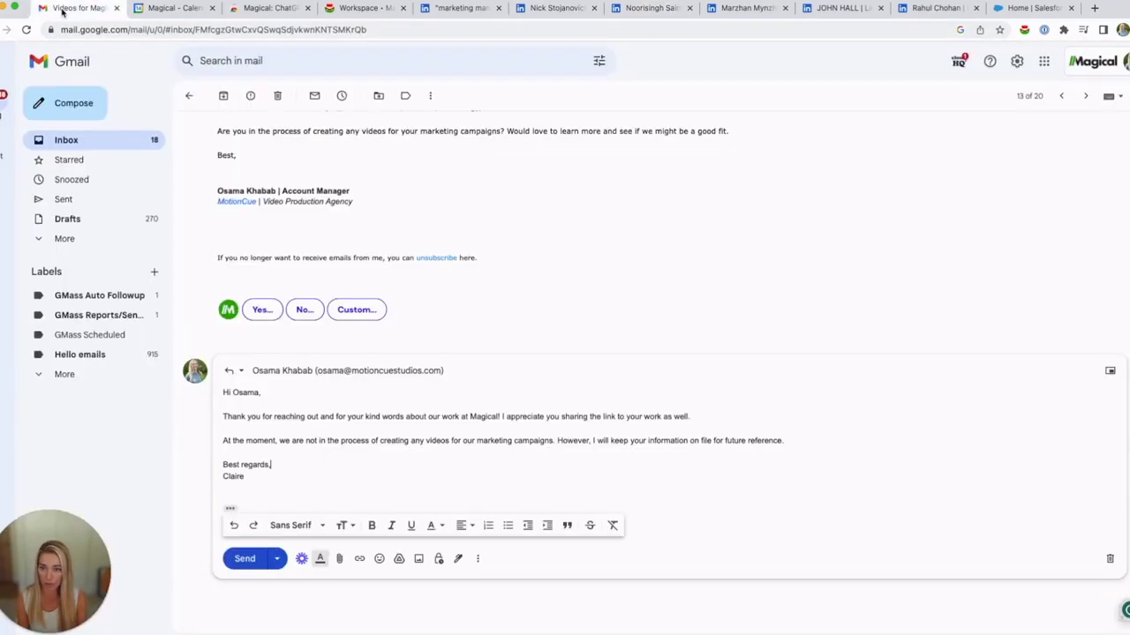
{"action": "left_click", "coordinate": [22, 101]}
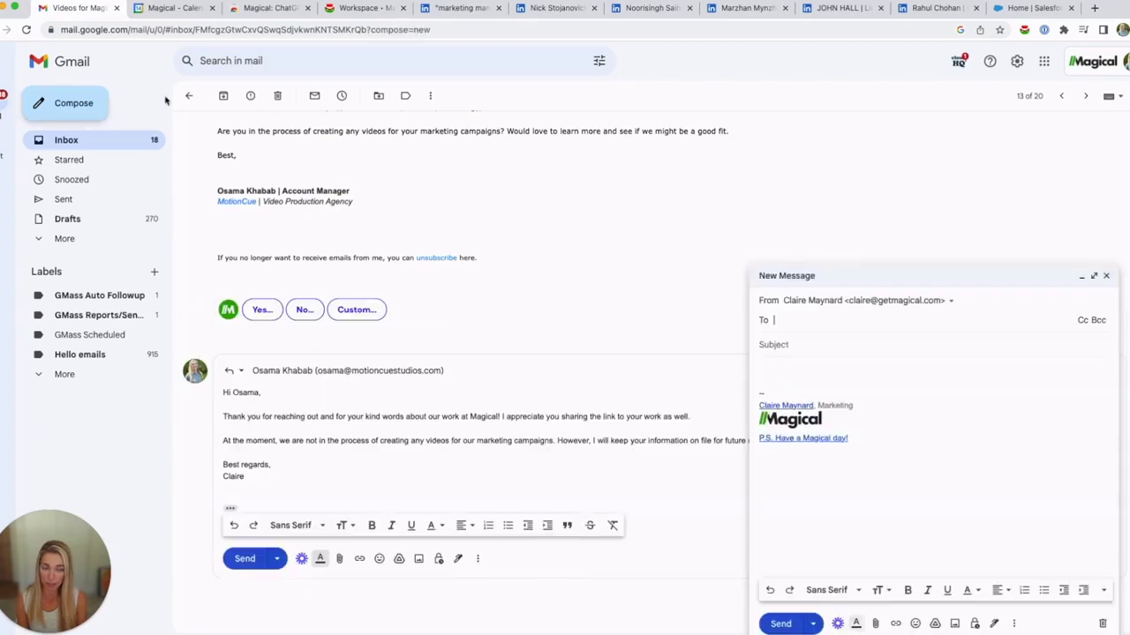
{"action": "left_click", "coordinate": [1092, 278]}
{"action": "left_click", "coordinate": [360, 173]}
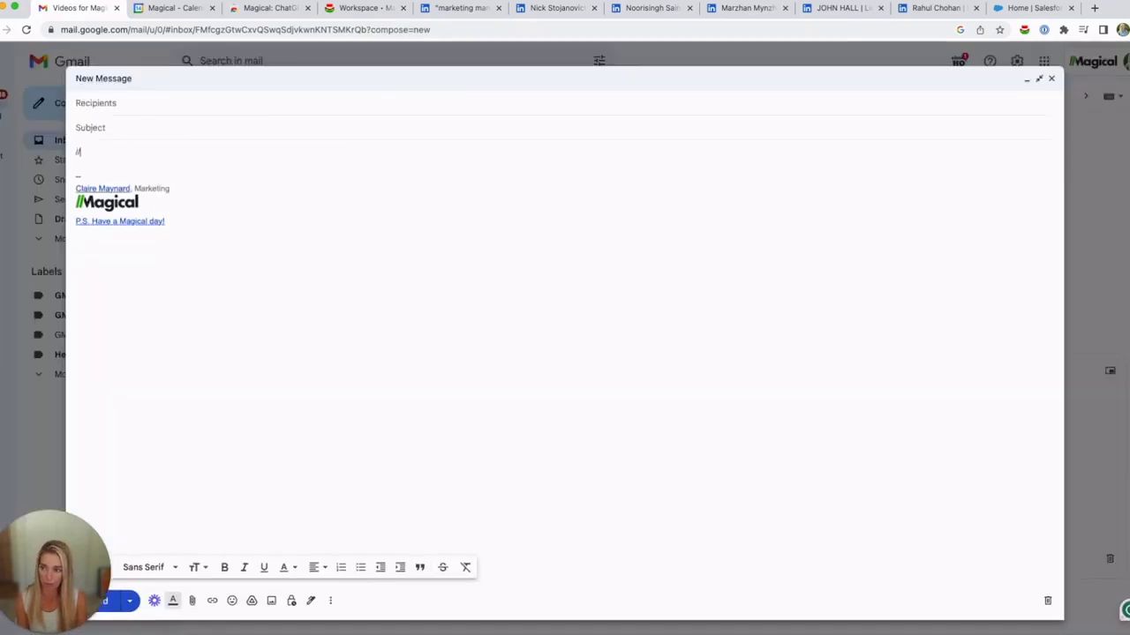
{"action": "type", "text": "//"}
{"action": "left_click", "coordinate": [308, 209]}
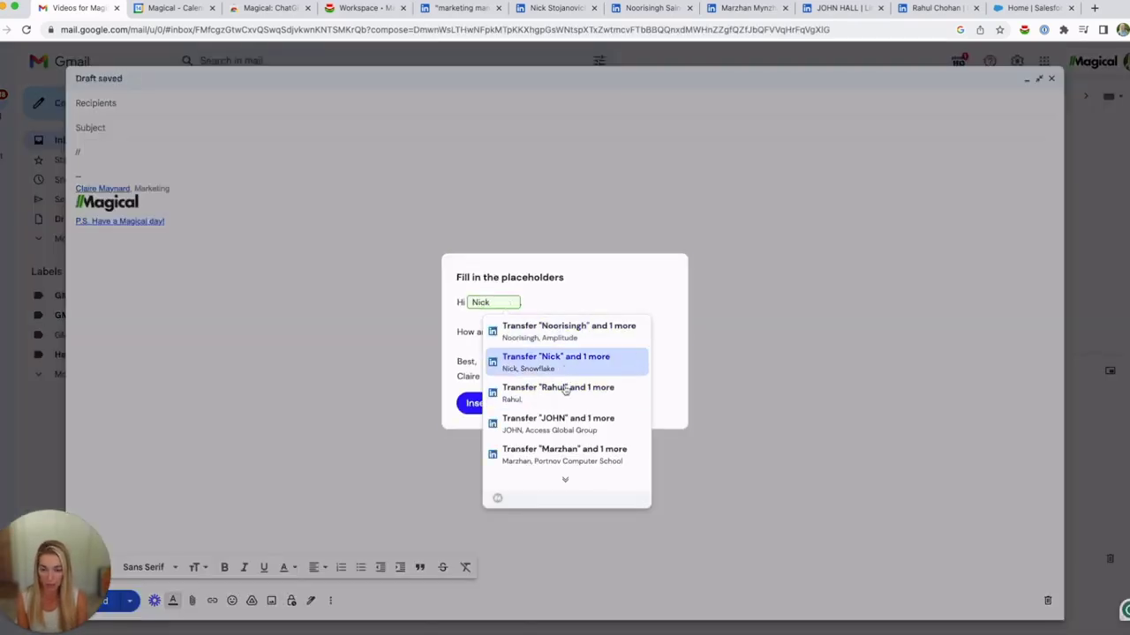
{"action": "left_click", "coordinate": [556, 333]}
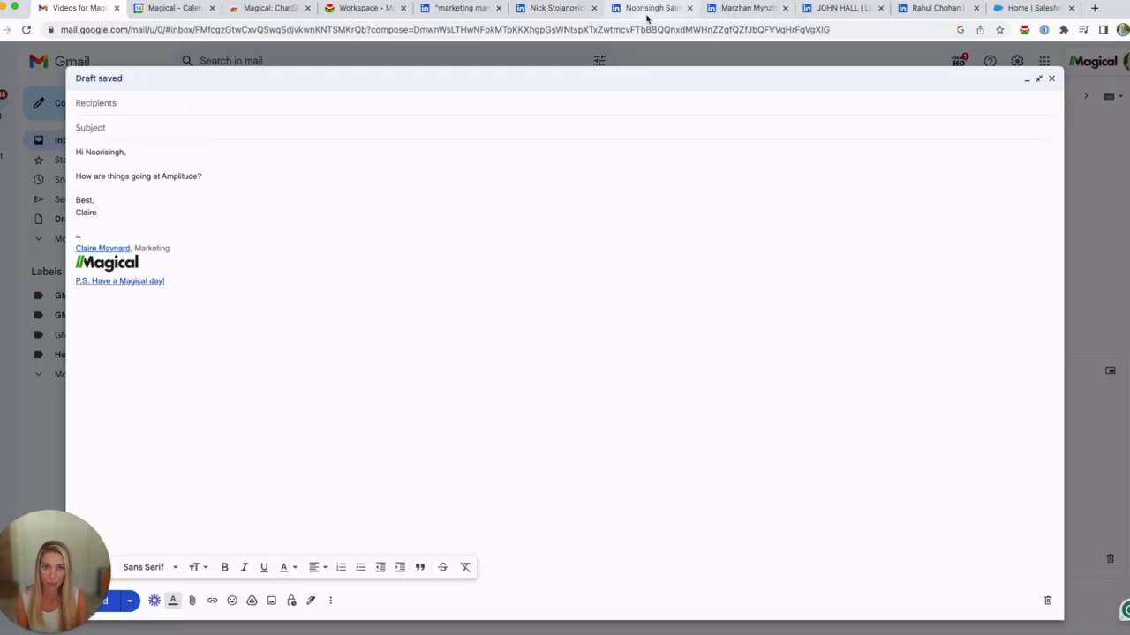
{"action": "left_click", "coordinate": [564, 9]}
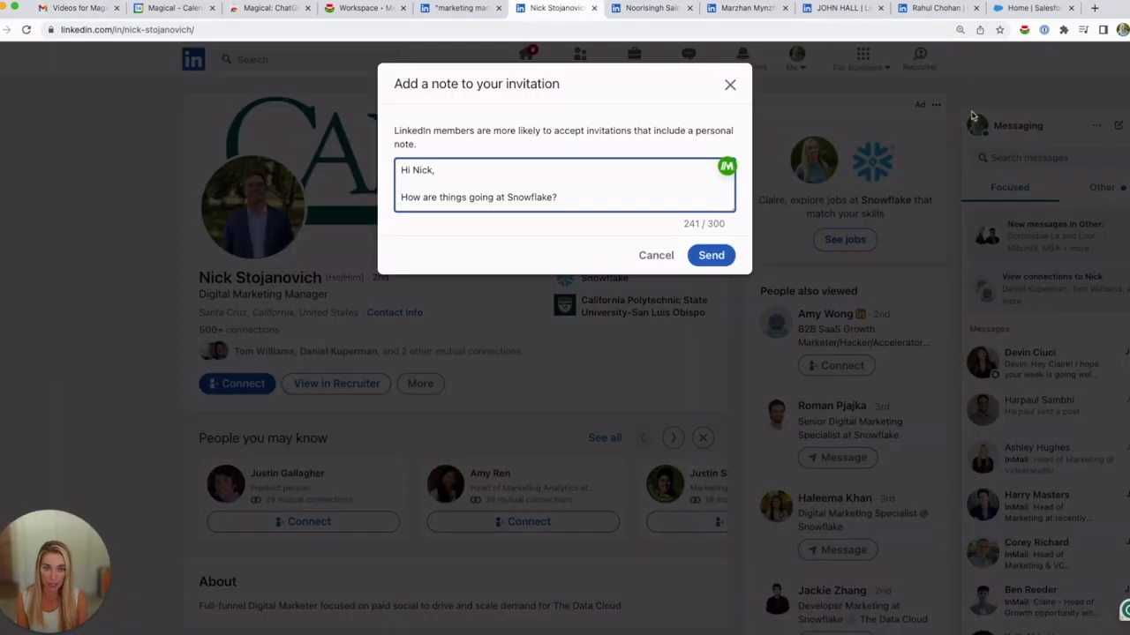
Step: Close the note dialog, open Magical's Transfers panel for the Snowflake profile, and add more fields
{"action": "left_click", "coordinate": [728, 84]}
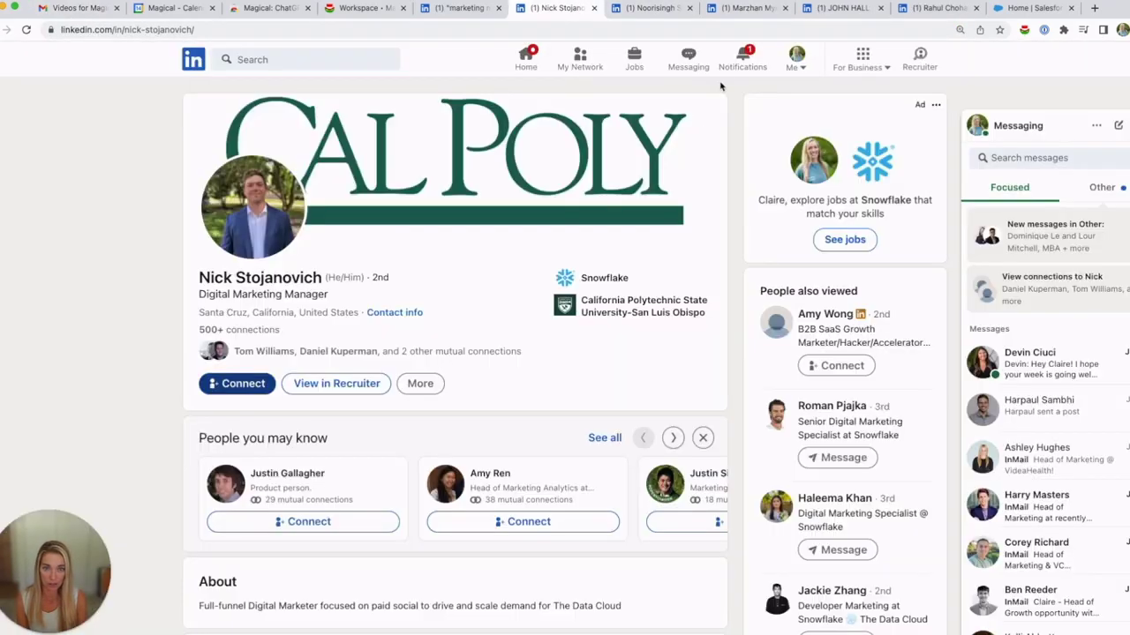
{"action": "left_click", "coordinate": [1024, 30]}
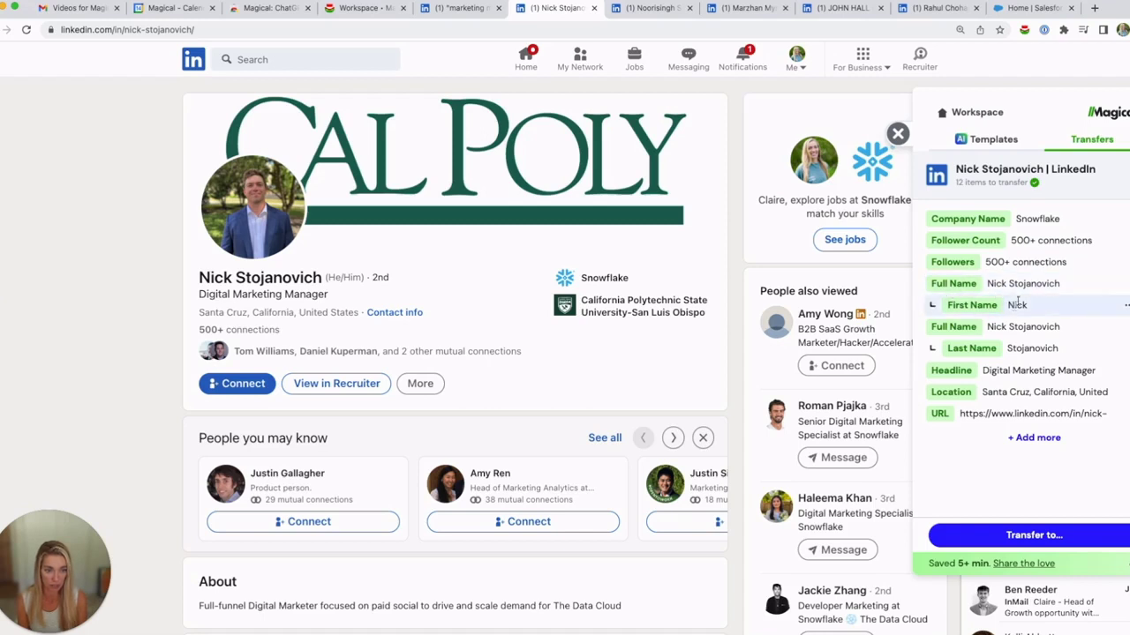
{"action": "left_click", "coordinate": [1033, 438]}
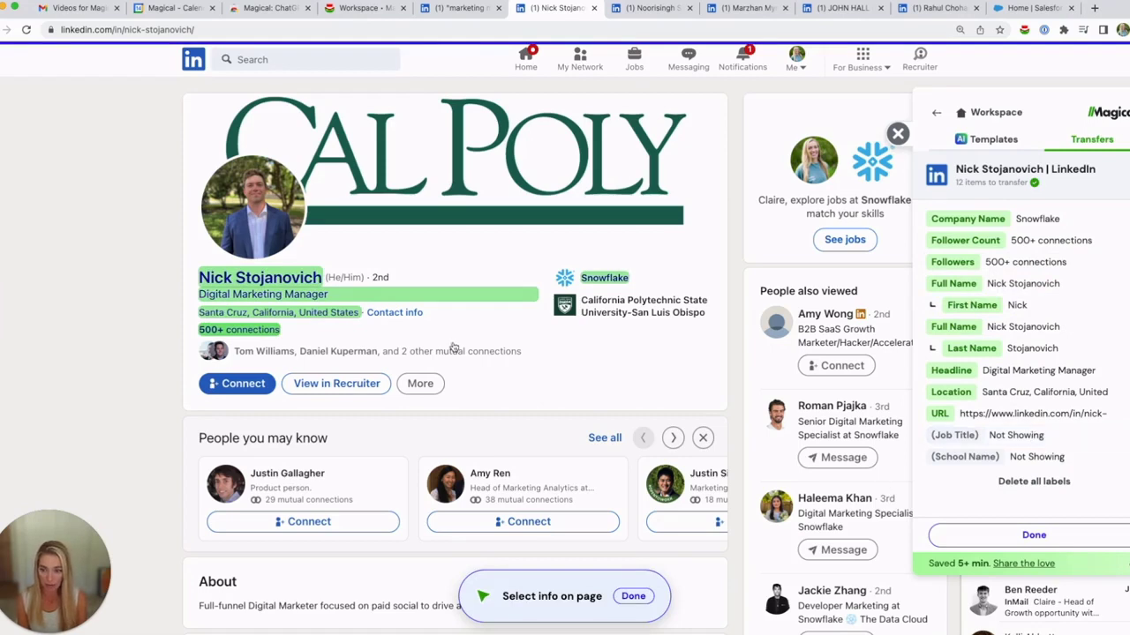
Step: Capture the profile's school, California Polytechnic State, under a new University label
{"action": "left_click", "coordinate": [608, 303]}
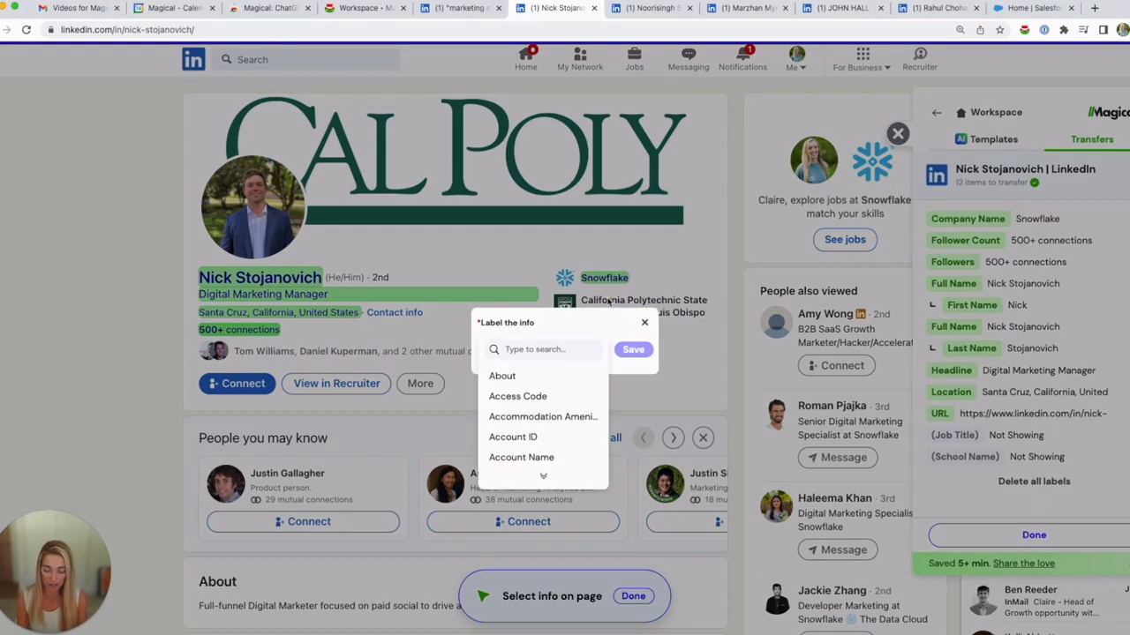
{"action": "type", "text": "University"}
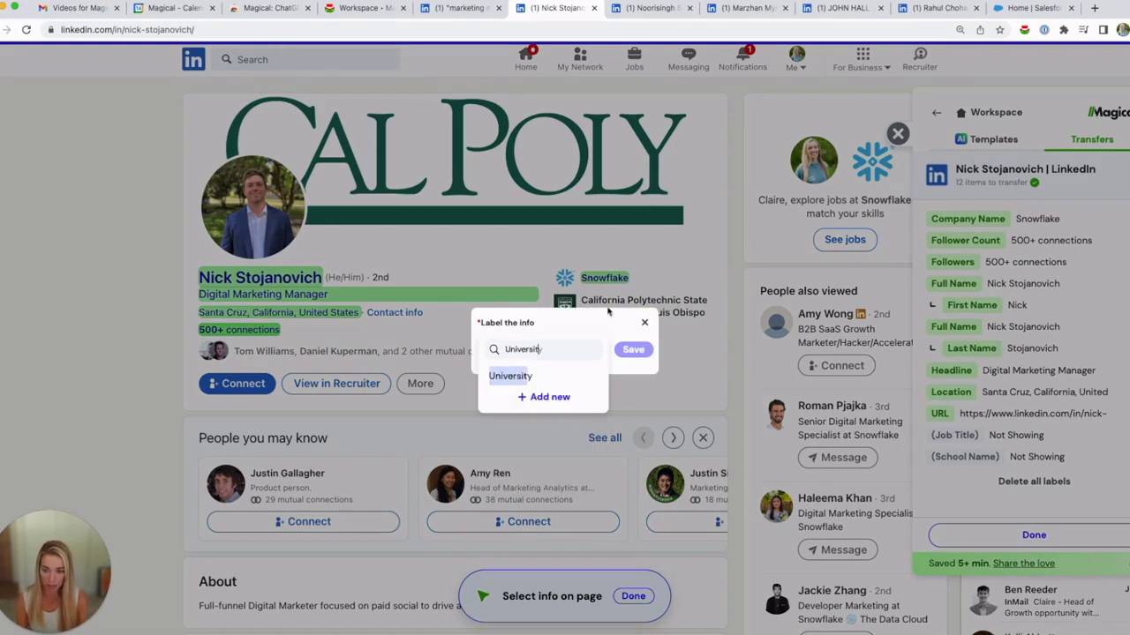
{"action": "left_click", "coordinate": [565, 376]}
{"action": "left_click", "coordinate": [628, 350]}
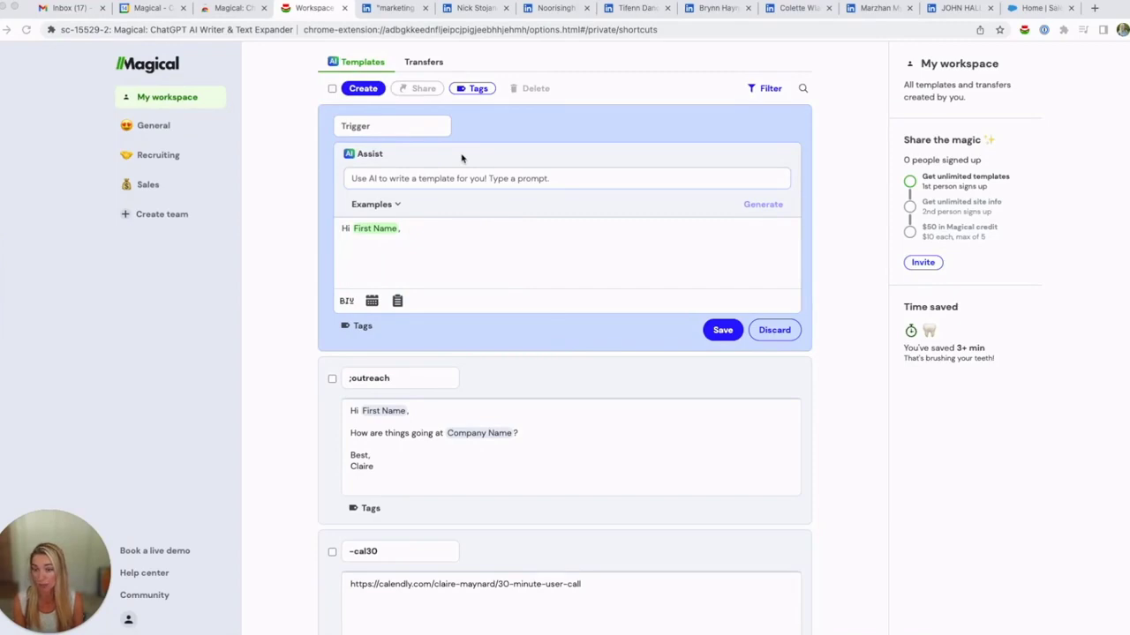
Step: Create another blank template and focus its Trigger field and AI Assist prompt
{"action": "left_click", "coordinate": [362, 91]}
{"action": "left_click", "coordinate": [367, 127]}
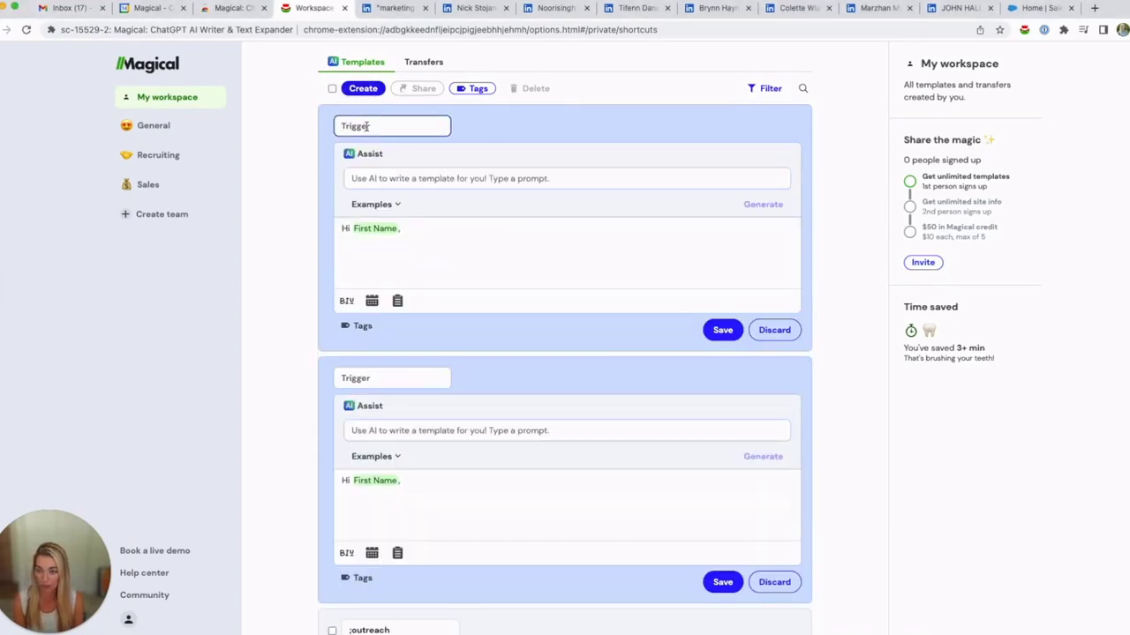
{"action": "left_click", "coordinate": [418, 174]}
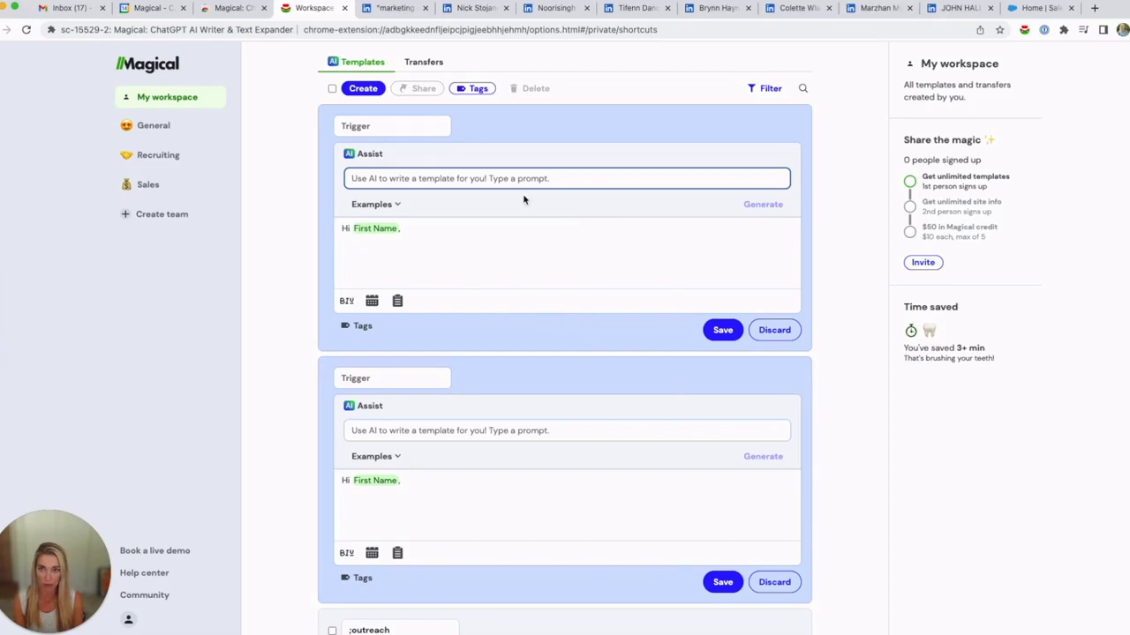
Step: Have Magical draft a polite decline reply to the 'Videos for Magical' email in Gmail
{"action": "left_click", "coordinate": [61, 11]}
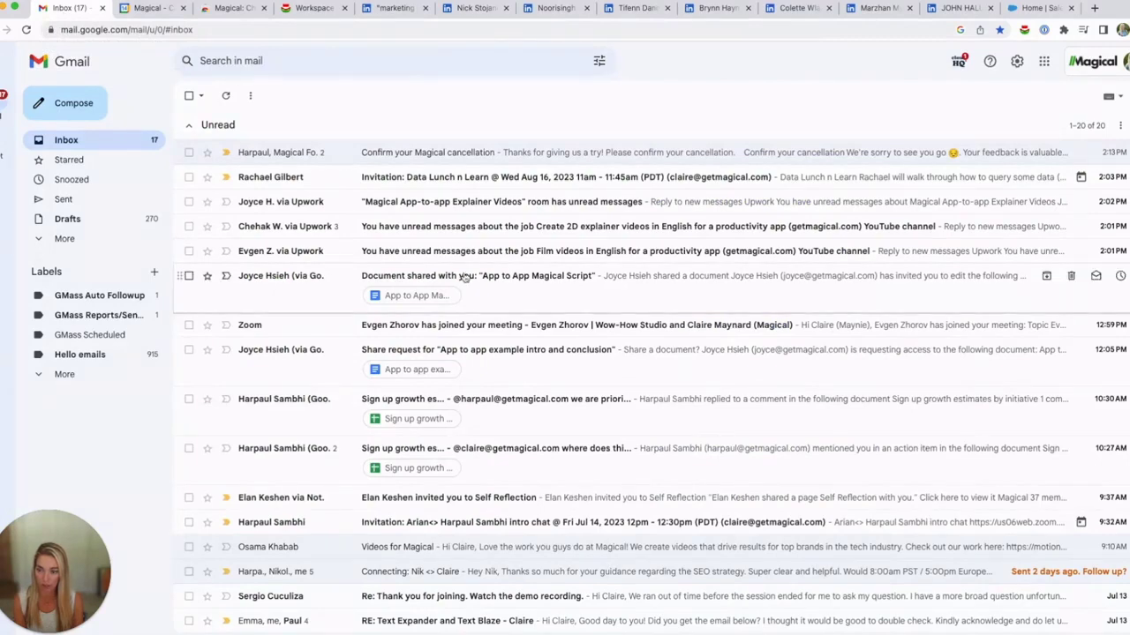
{"action": "left_click", "coordinate": [385, 549]}
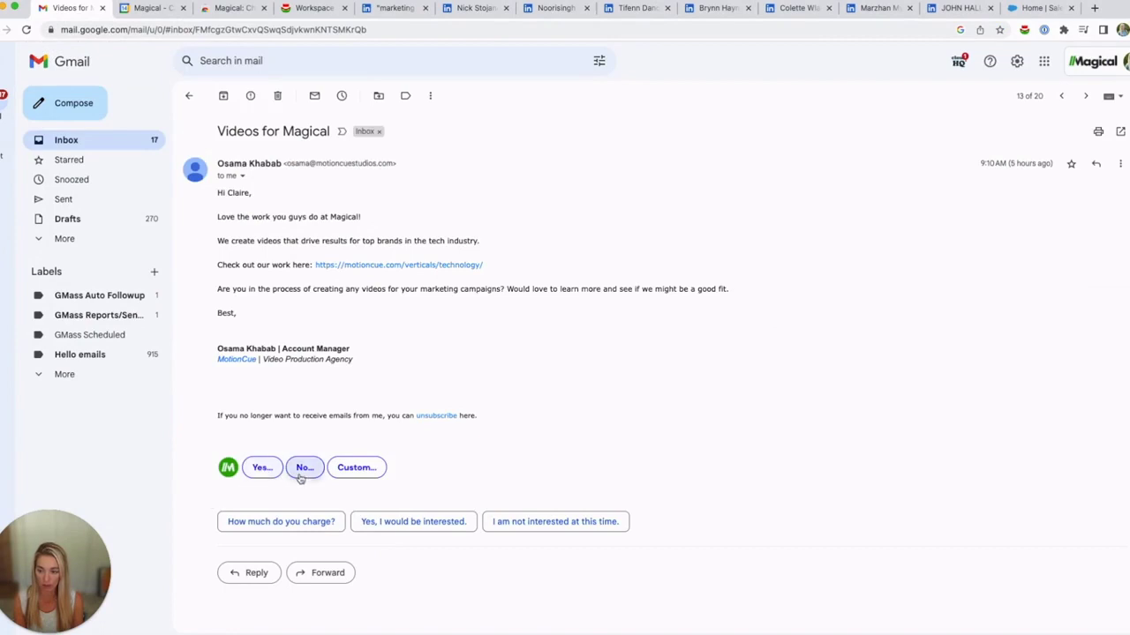
{"action": "left_click", "coordinate": [260, 469]}
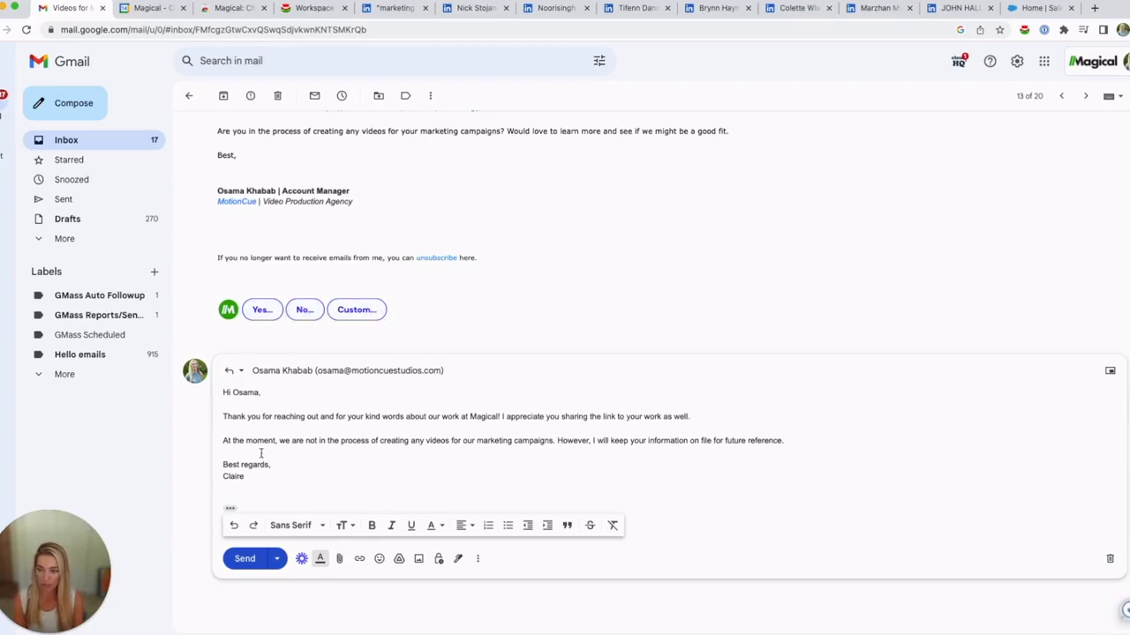
{"action": "left_click", "coordinate": [510, 455]}
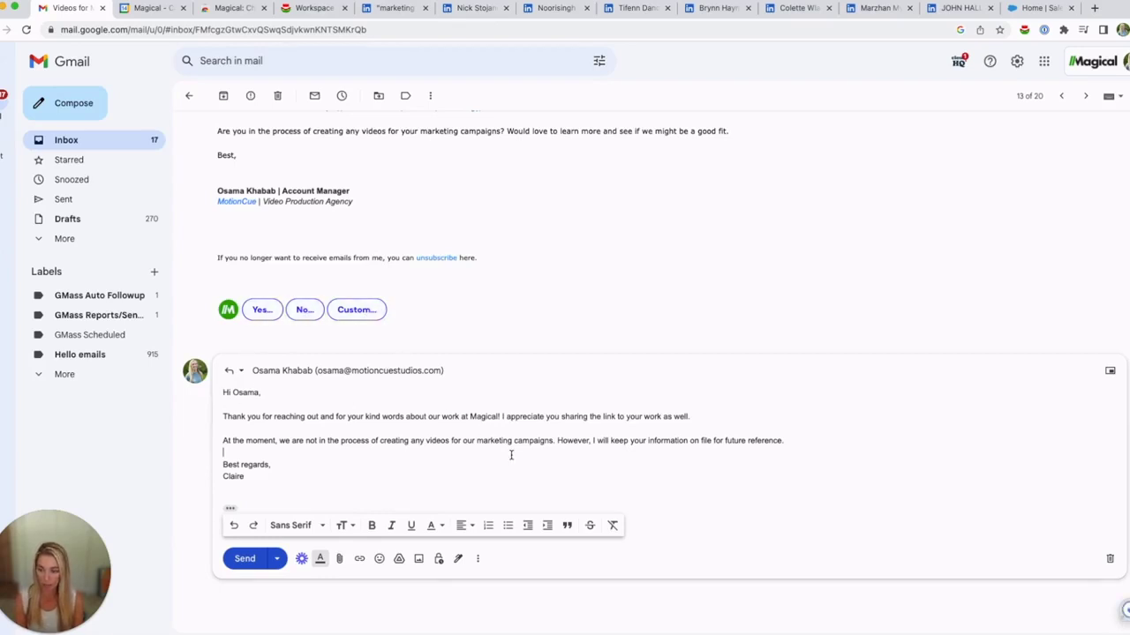
{"action": "key", "text": "Down"}
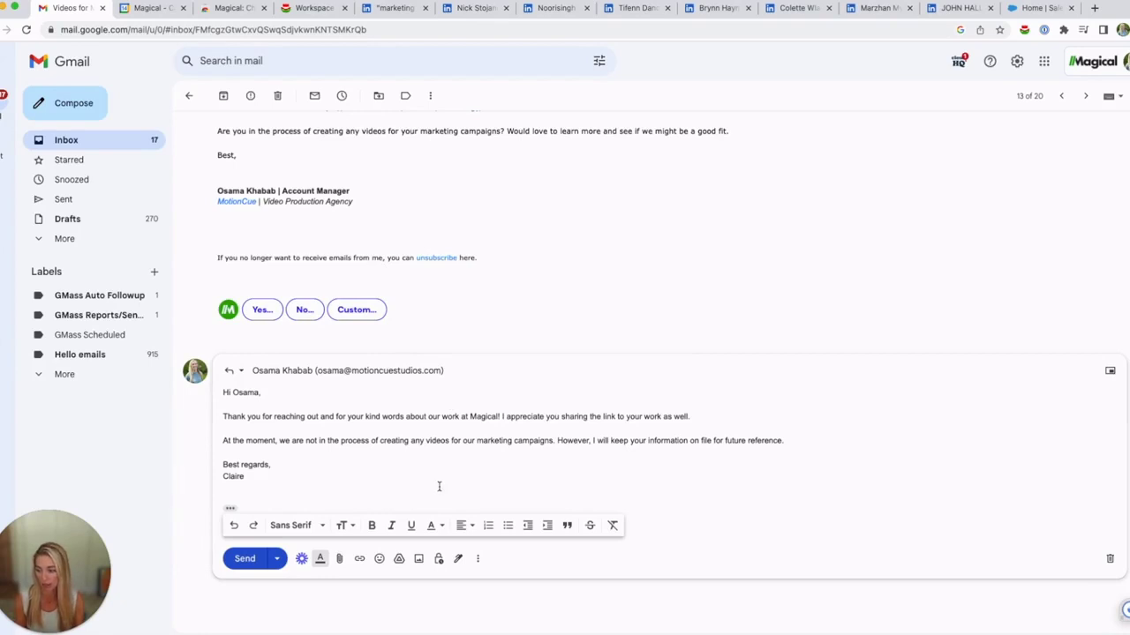
Step: Have Magical draft a decline reply to the recruiter's VideaHealth Head of Marketing InMail
{"action": "left_click", "coordinate": [558, 7]}
{"action": "left_click", "coordinate": [1016, 626]}
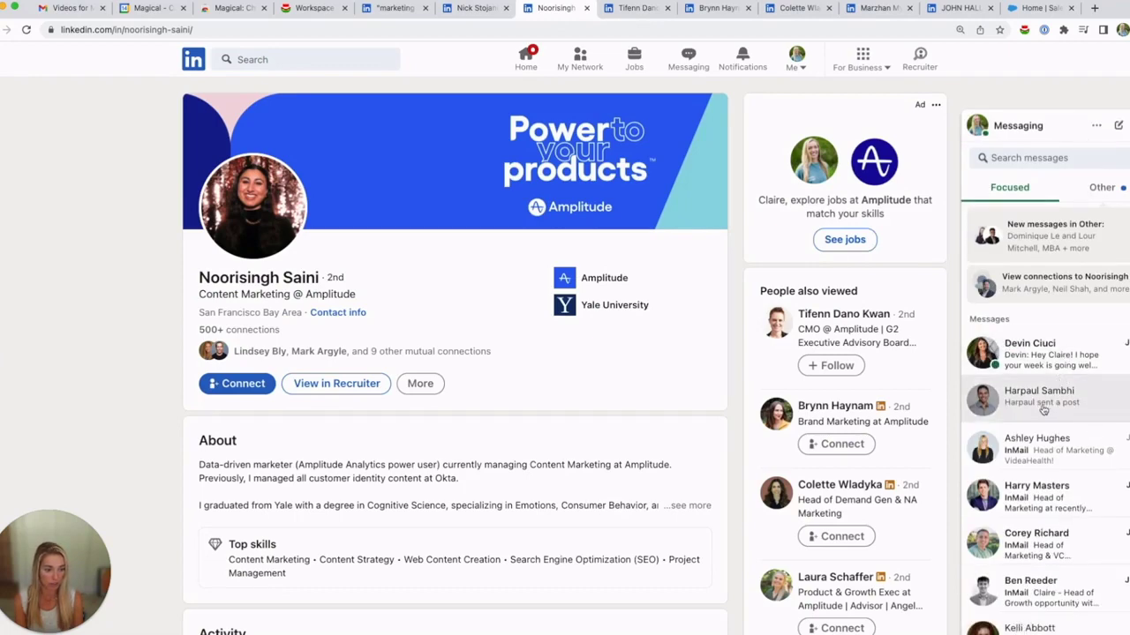
{"action": "left_click", "coordinate": [1036, 448]}
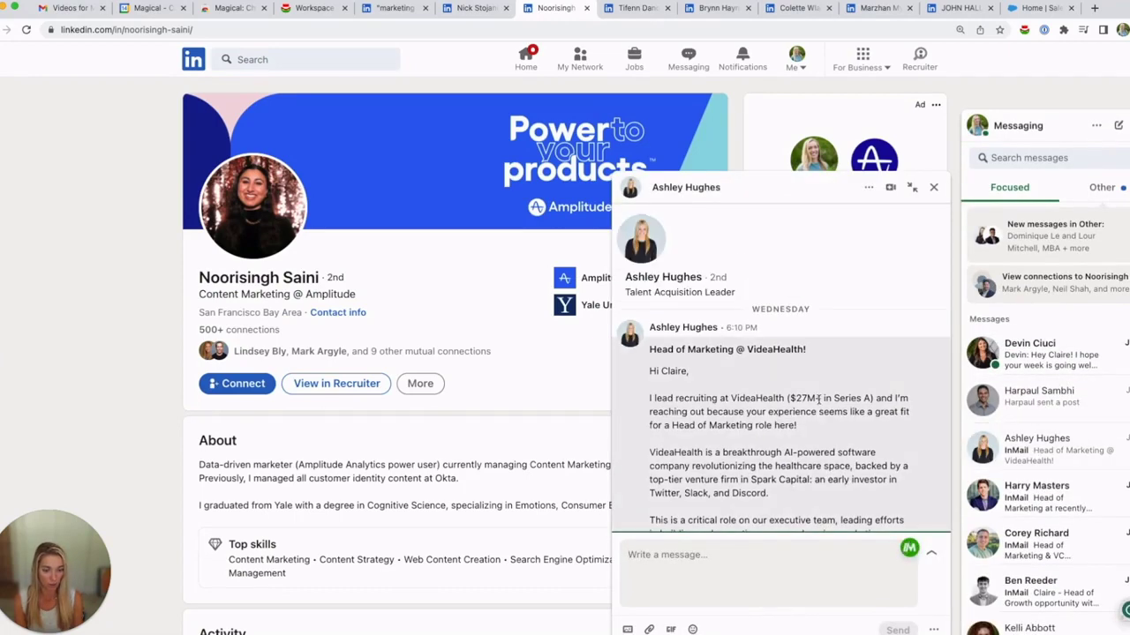
{"action": "scroll", "coordinate": [819, 404], "scroll_direction": "down", "scroll_amount": 5}
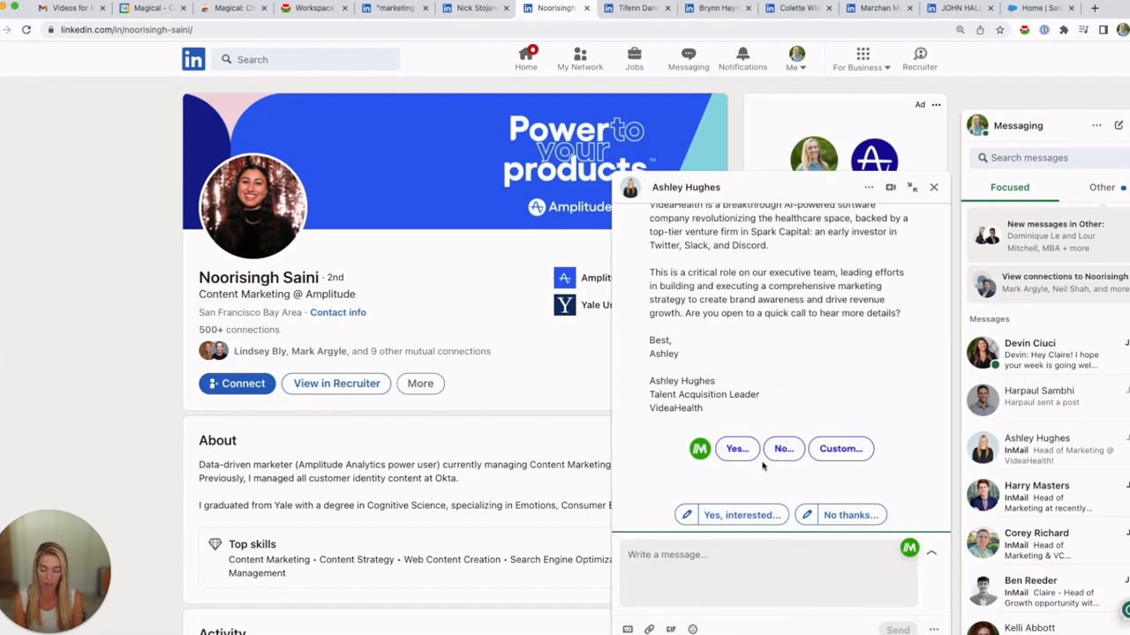
{"action": "left_click", "coordinate": [783, 449]}
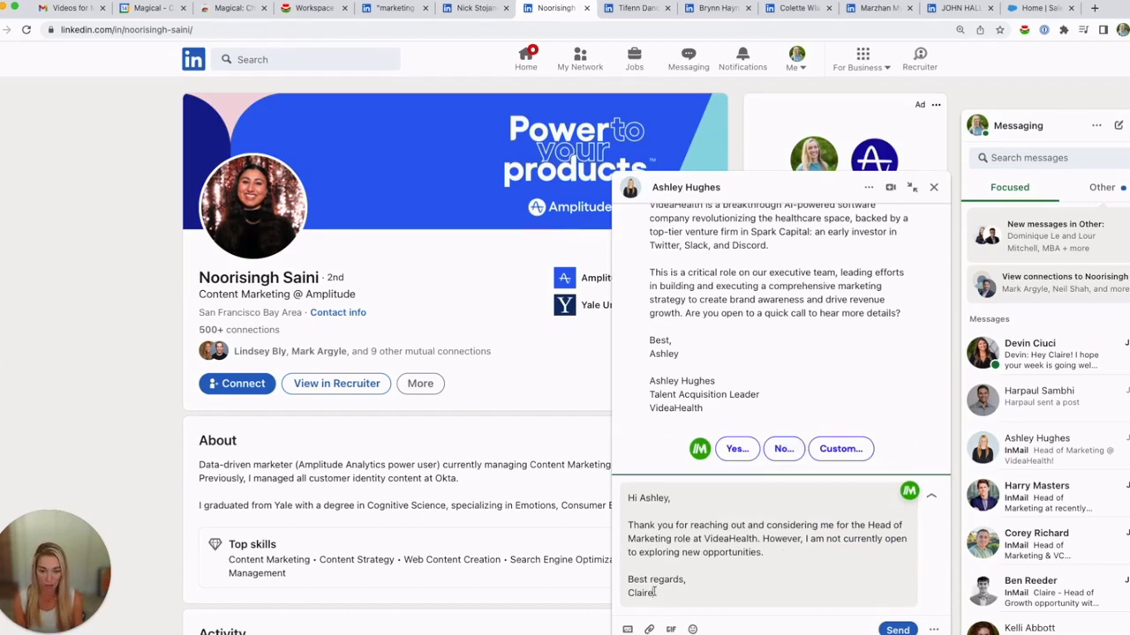
Step: Replace the draft with an AI Assist prompt: 'write sales outreach message about banana'
{"action": "key", "text": "shift+Up"}
{"action": "key", "text": "shift+Up"}
{"action": "key", "text": "shift+Up"}
{"action": "key", "text": "shift+Up"}
{"action": "key", "text": "shift+Up"}
{"action": "key", "text": "shift+Up"}
{"action": "key", "text": "shift+Up"}
{"action": "key", "text": "shift+Up"}
{"action": "key", "text": "BackSpace"}
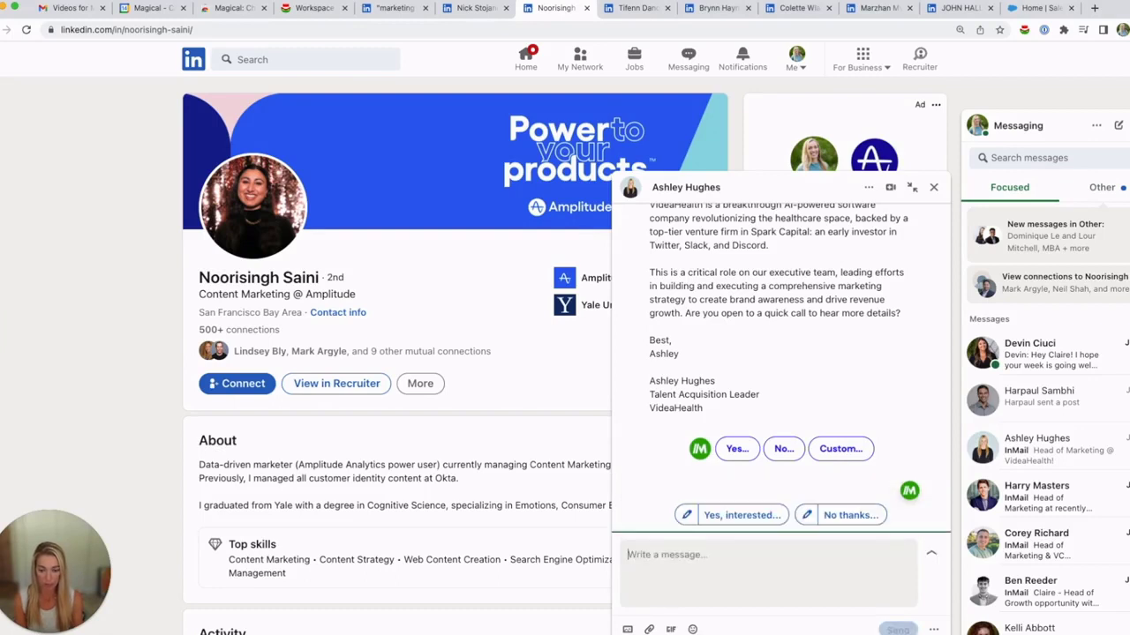
{"action": "type", "text": "//"}
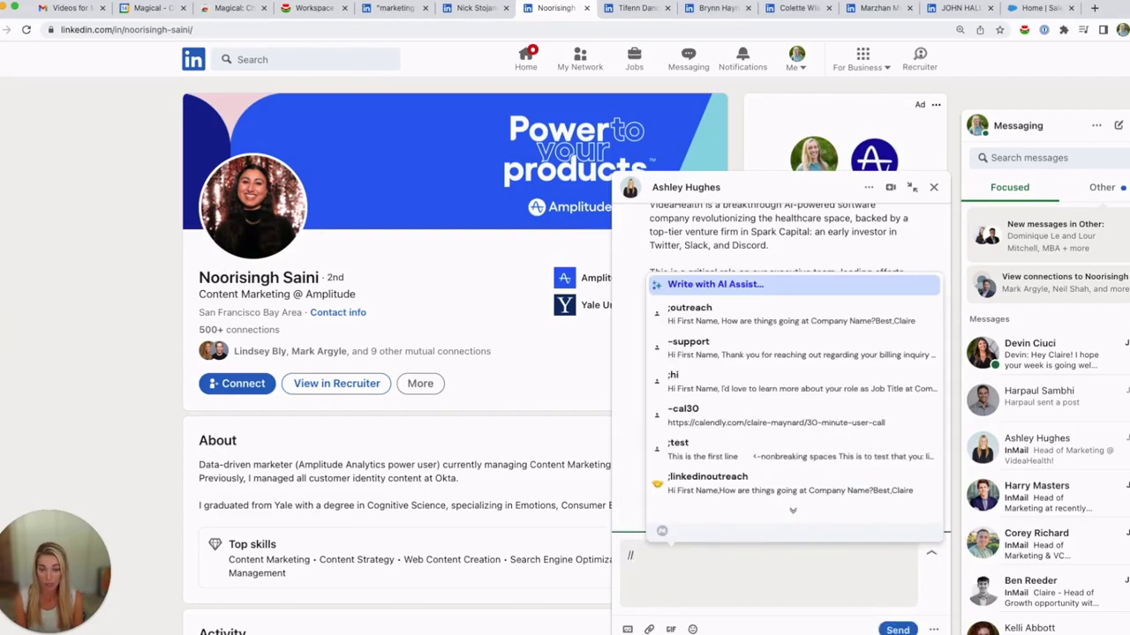
{"action": "left_click", "coordinate": [739, 284]}
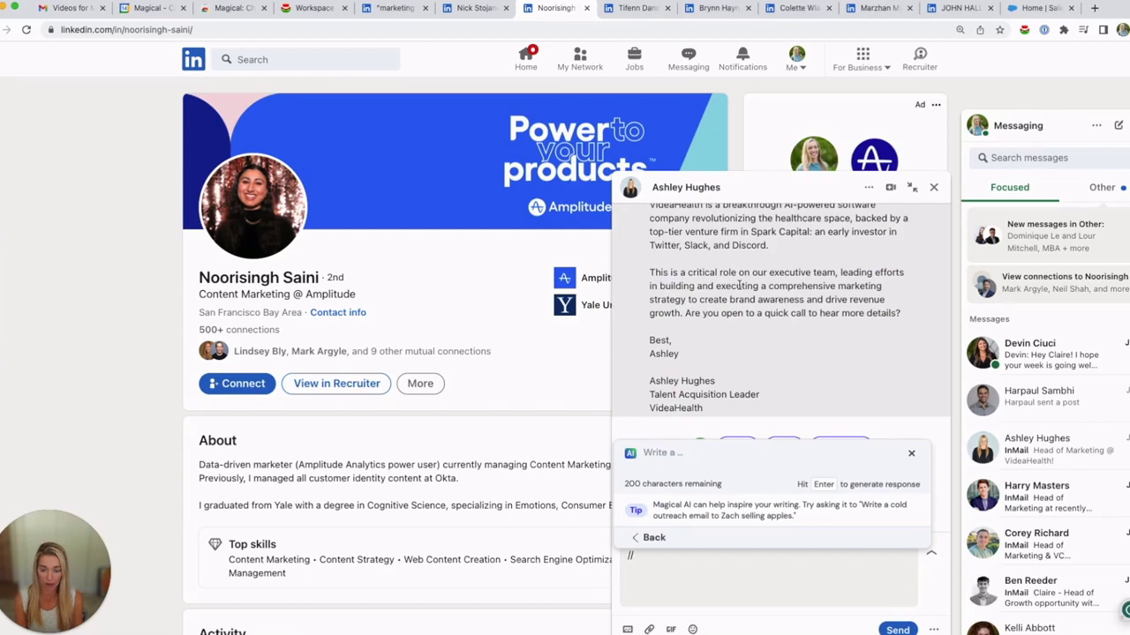
{"action": "type", "text": "write "}
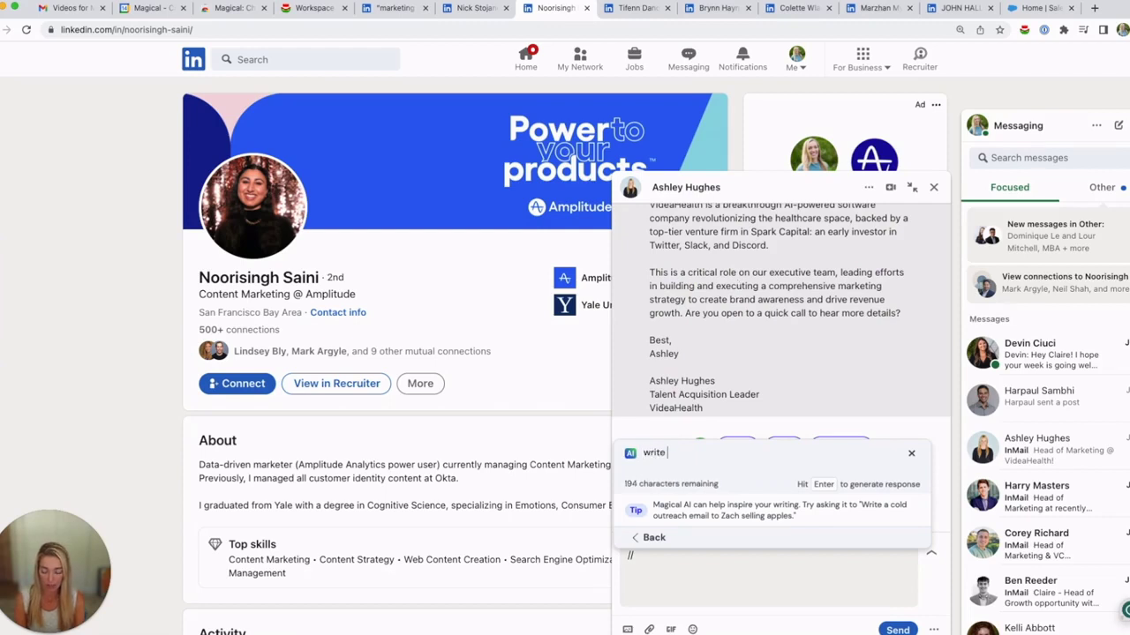
{"action": "type", "text": "sales outrea"}
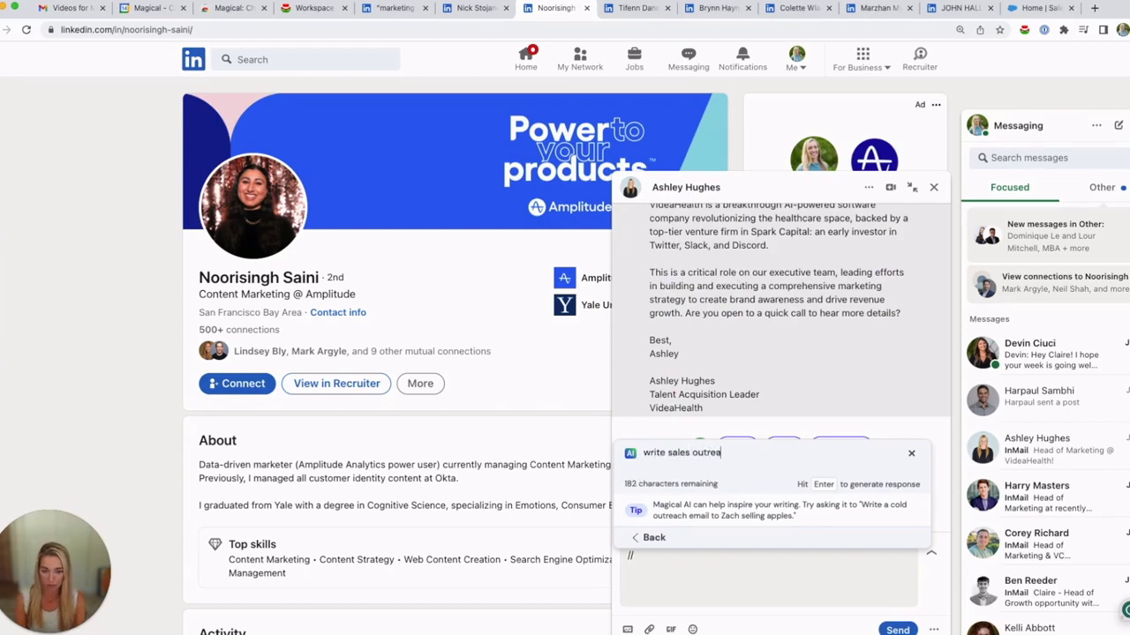
{"action": "type", "text": "ch"}
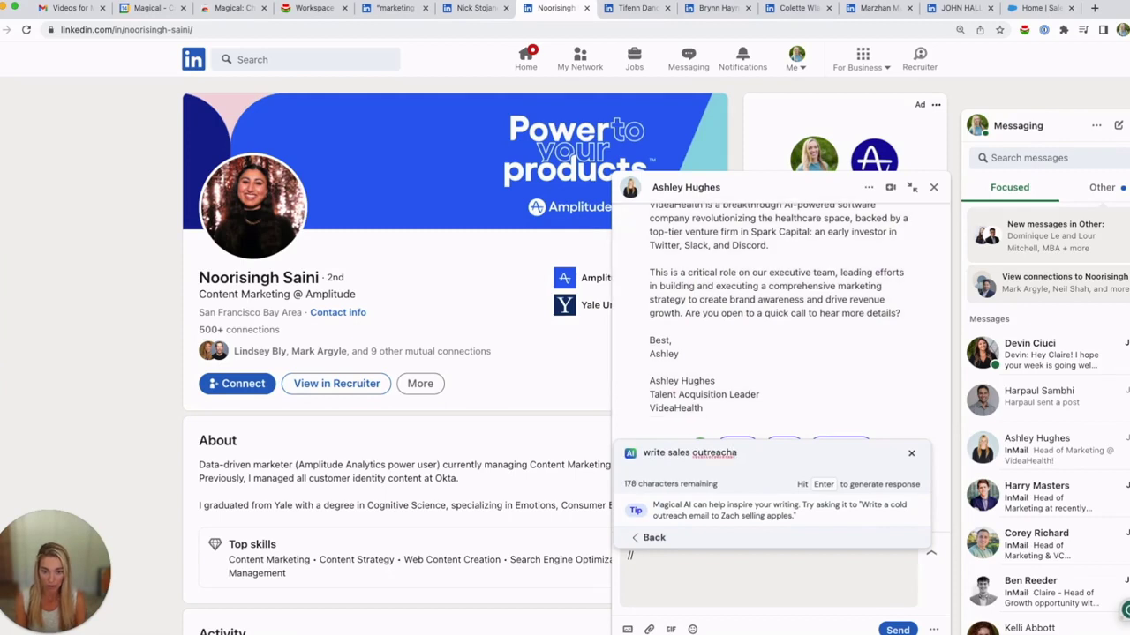
{"action": "type", "text": " messag"}
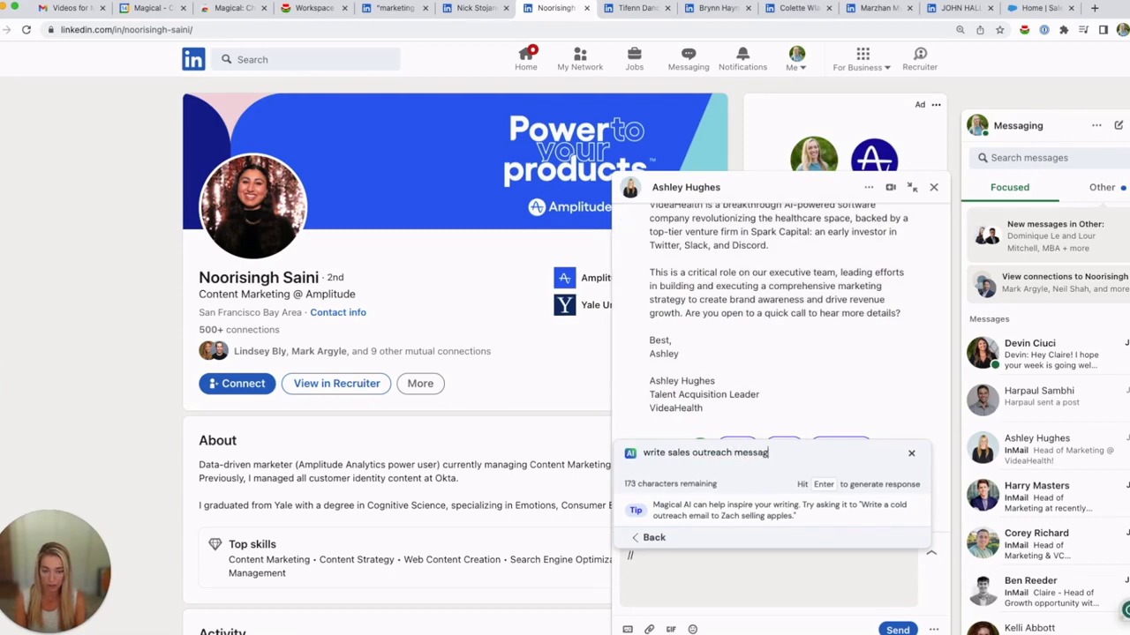
{"action": "type", "text": "e about bananas"}
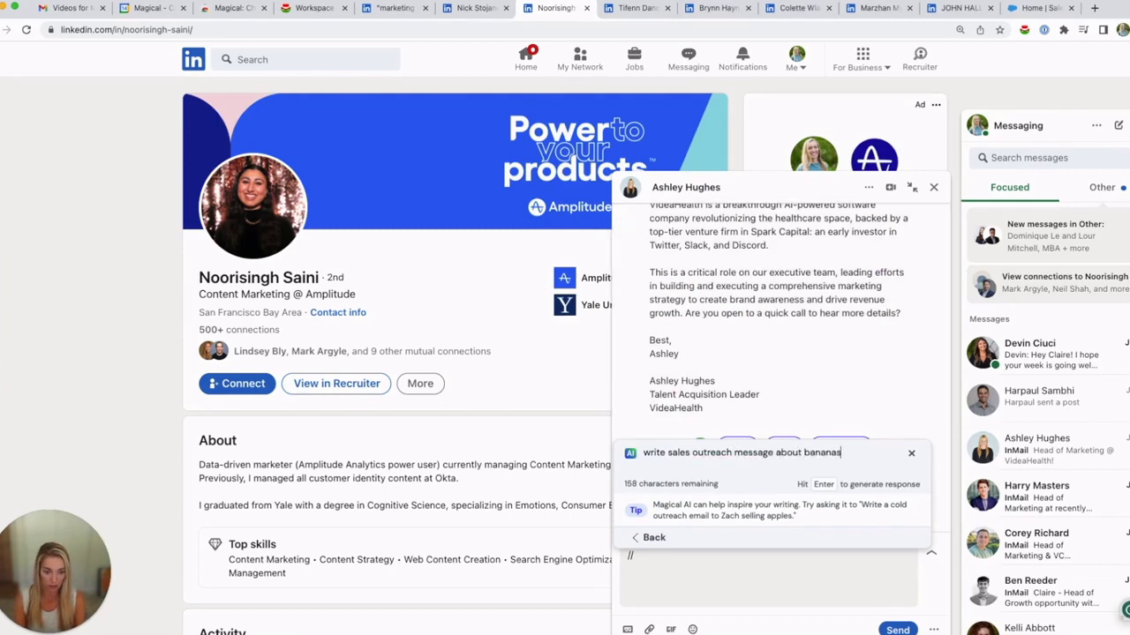
{"action": "key", "text": "Return"}
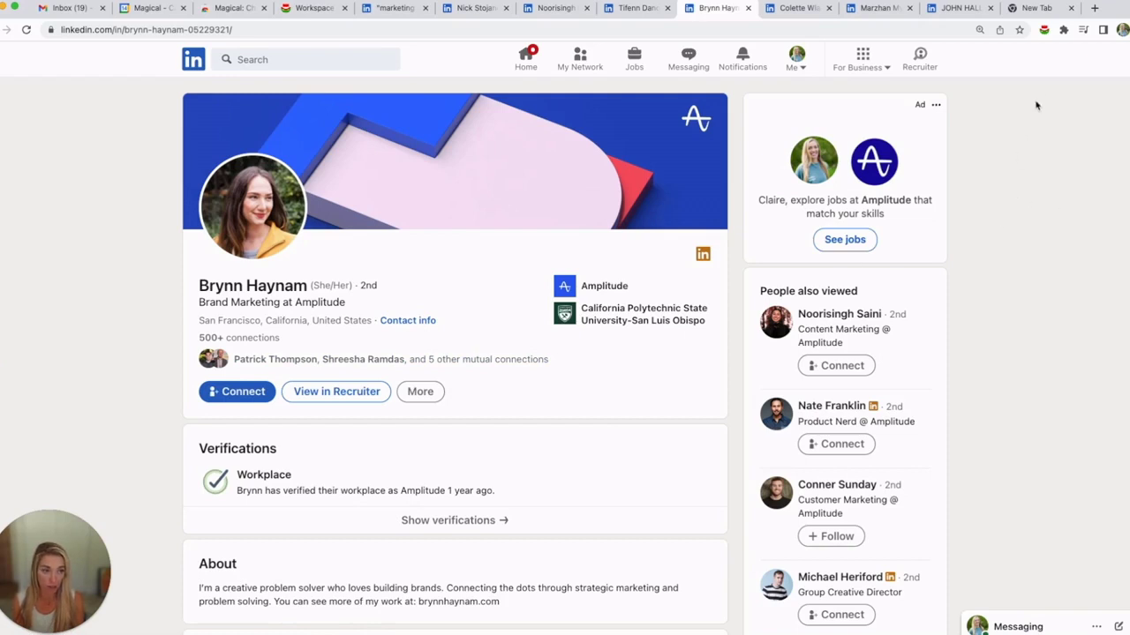
Step: Transfer all open LinkedIn profile tabs with Magical into a new Google spreadsheet
{"action": "left_click", "coordinate": [1044, 33]}
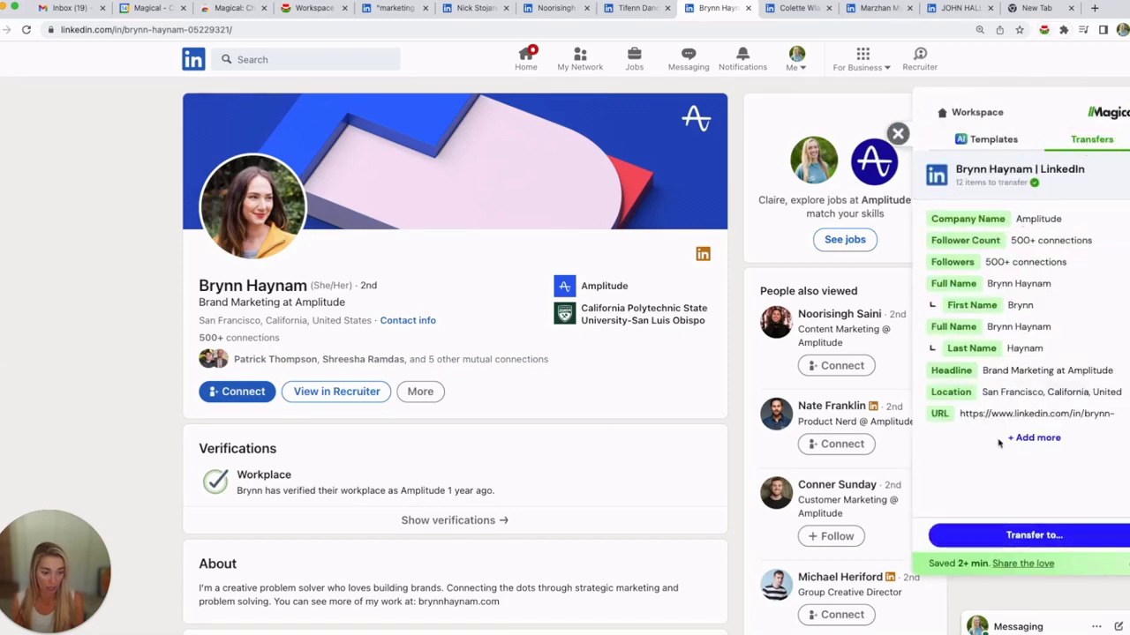
{"action": "left_click", "coordinate": [1038, 532]}
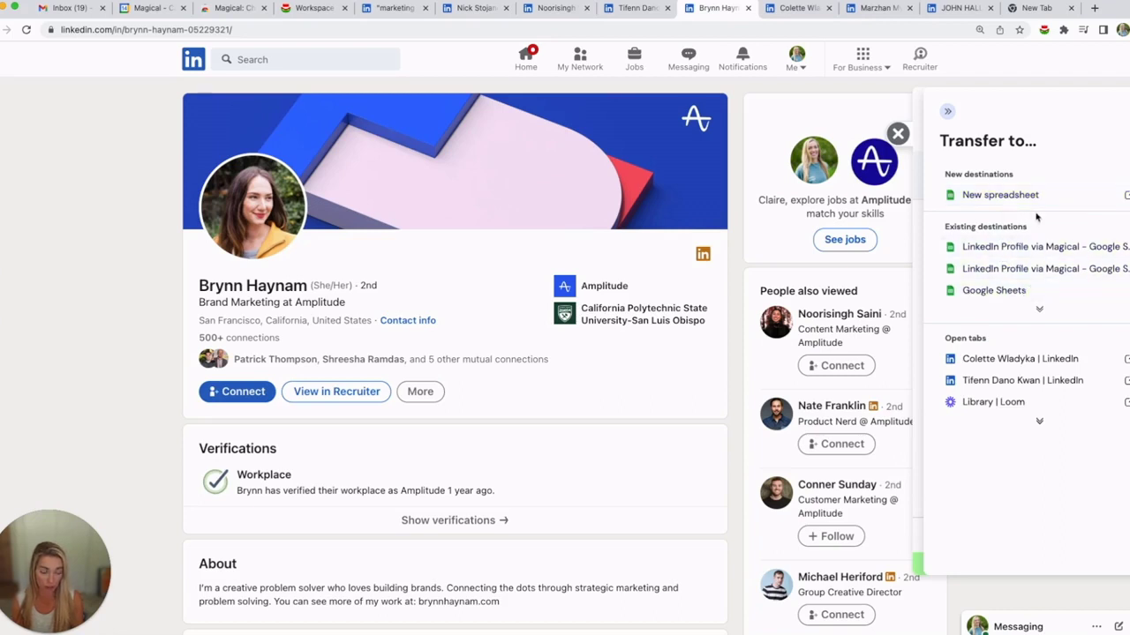
{"action": "left_click", "coordinate": [992, 198]}
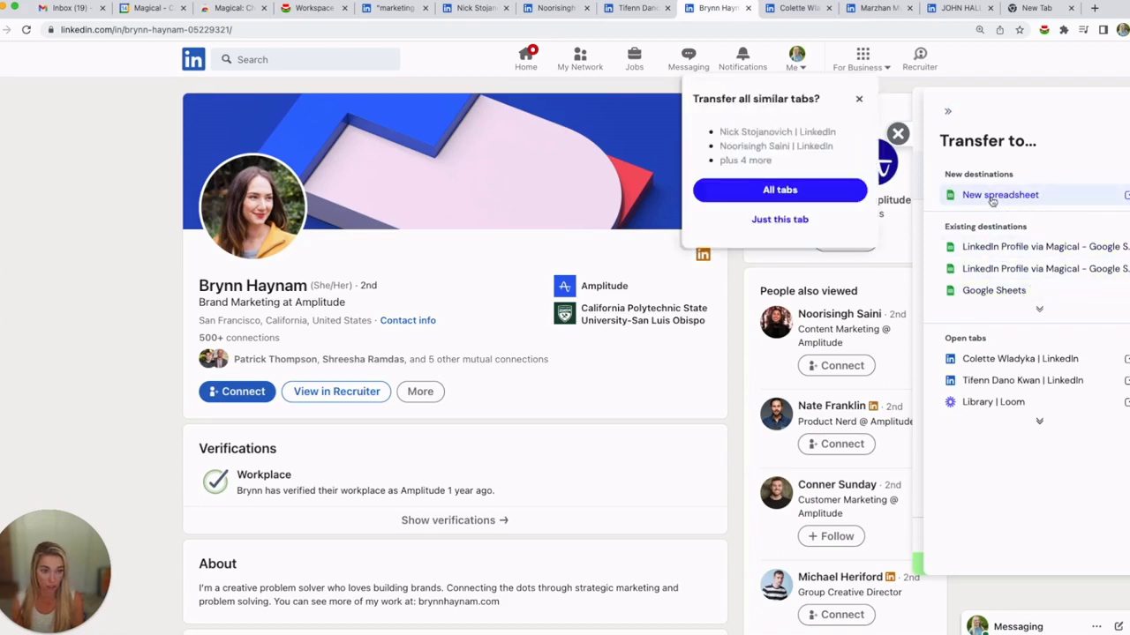
{"action": "left_click", "coordinate": [781, 192]}
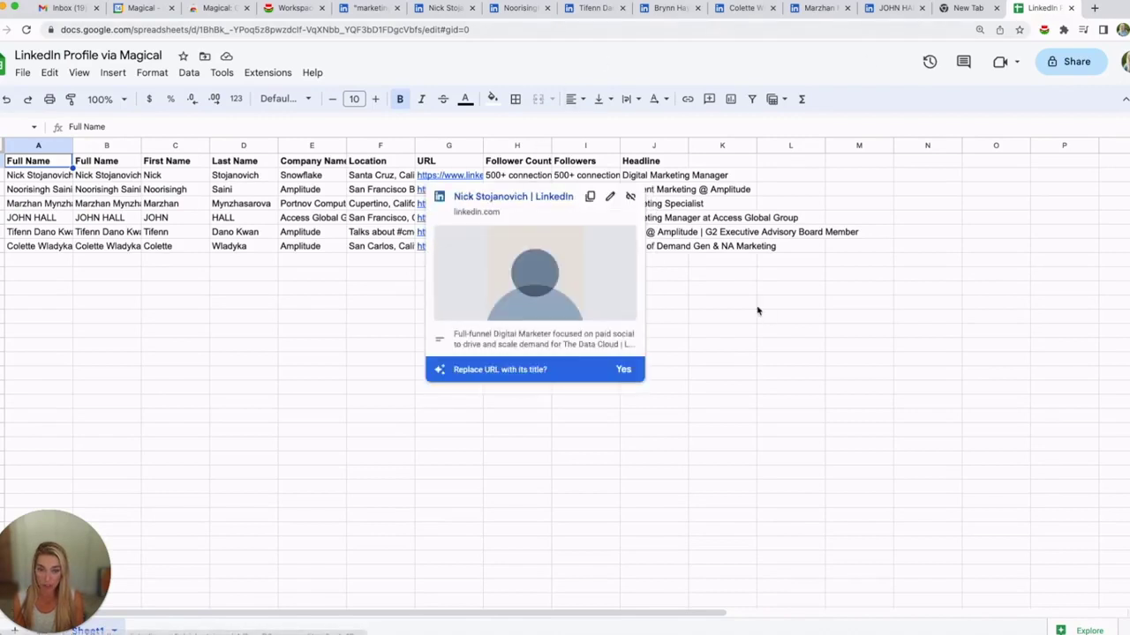
Step: Dismiss the link preview card over the exported LinkedIn profile rows
{"action": "left_click", "coordinate": [728, 265]}
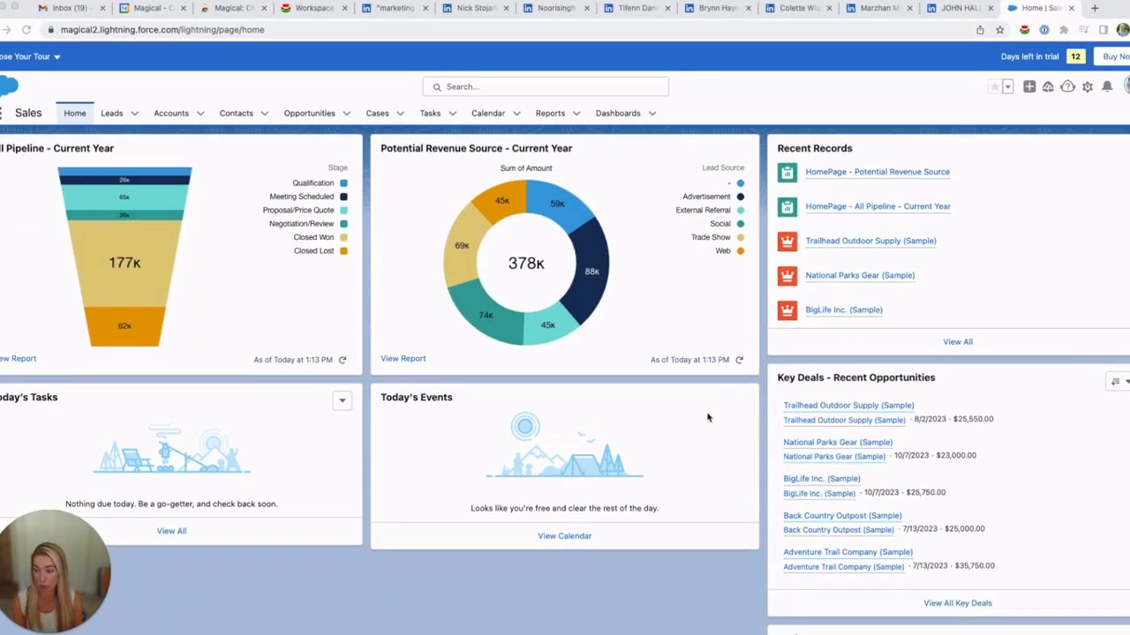
Step: Start an expanded New Contact form and show Magical's transferred profiles at First Name
{"action": "left_click", "coordinate": [1028, 87]}
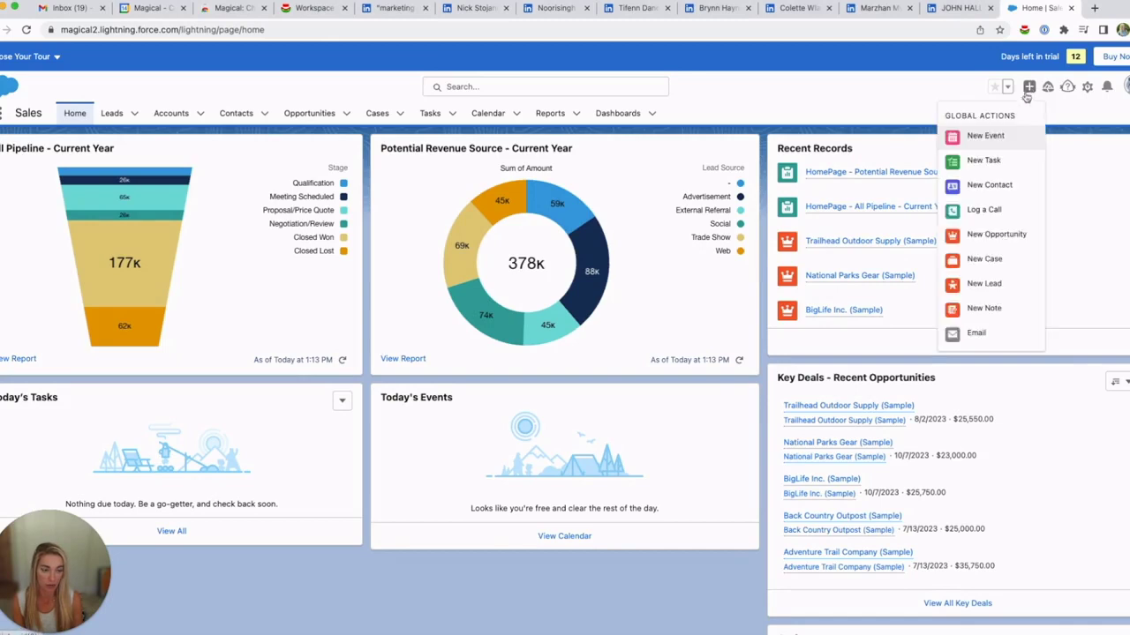
{"action": "left_click", "coordinate": [979, 186]}
{"action": "left_click", "coordinate": [1113, 365]}
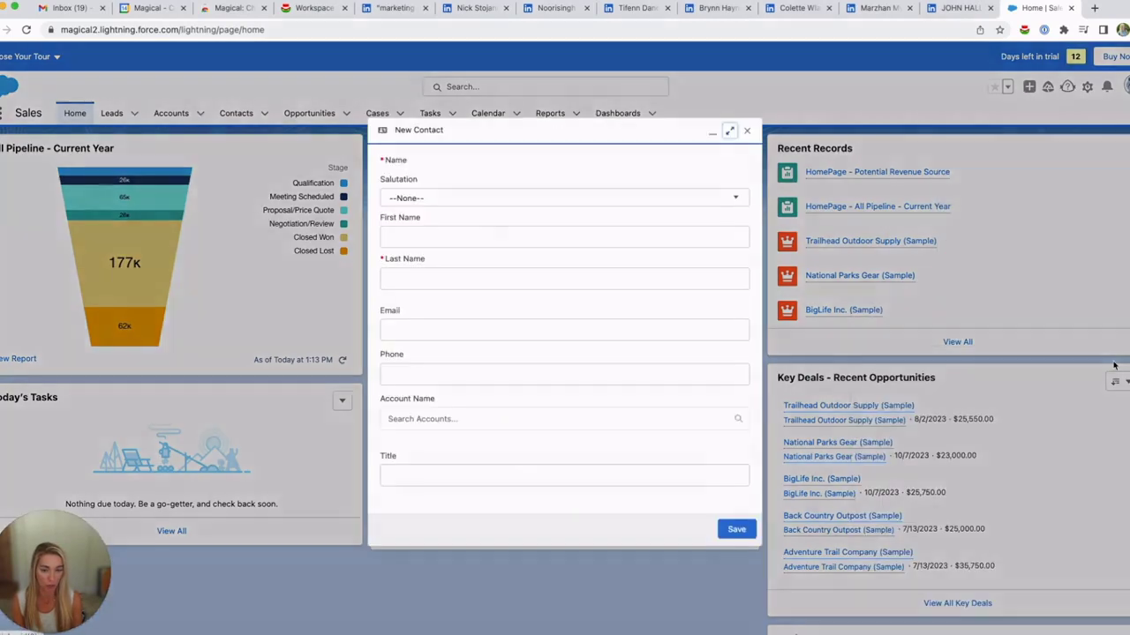
{"action": "left_click", "coordinate": [618, 236]}
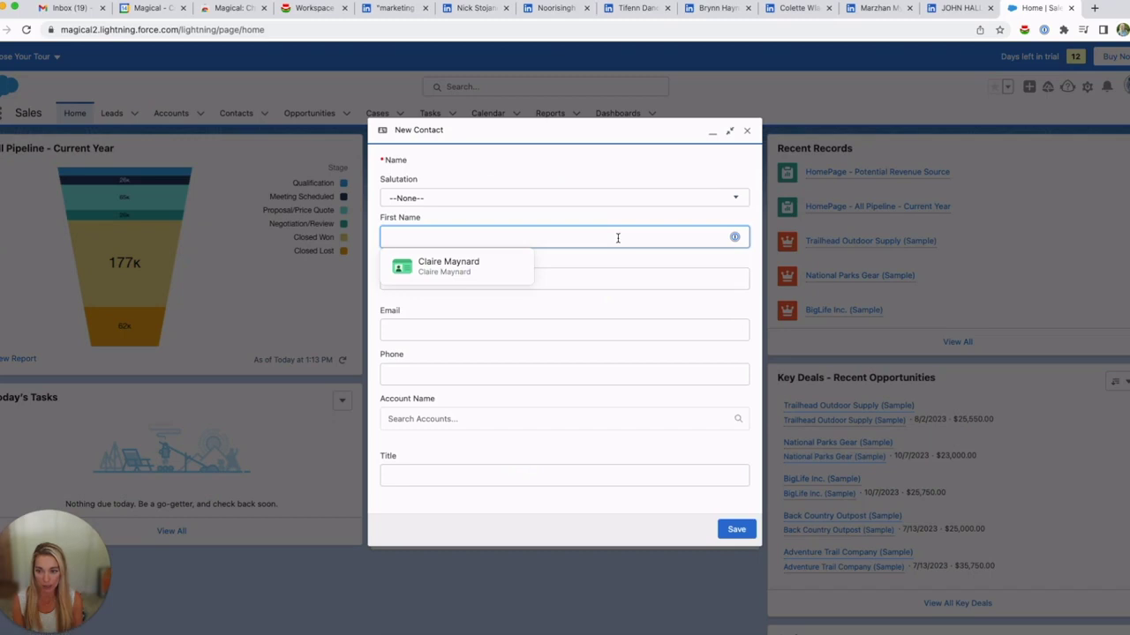
{"action": "left_click", "coordinate": [596, 237]}
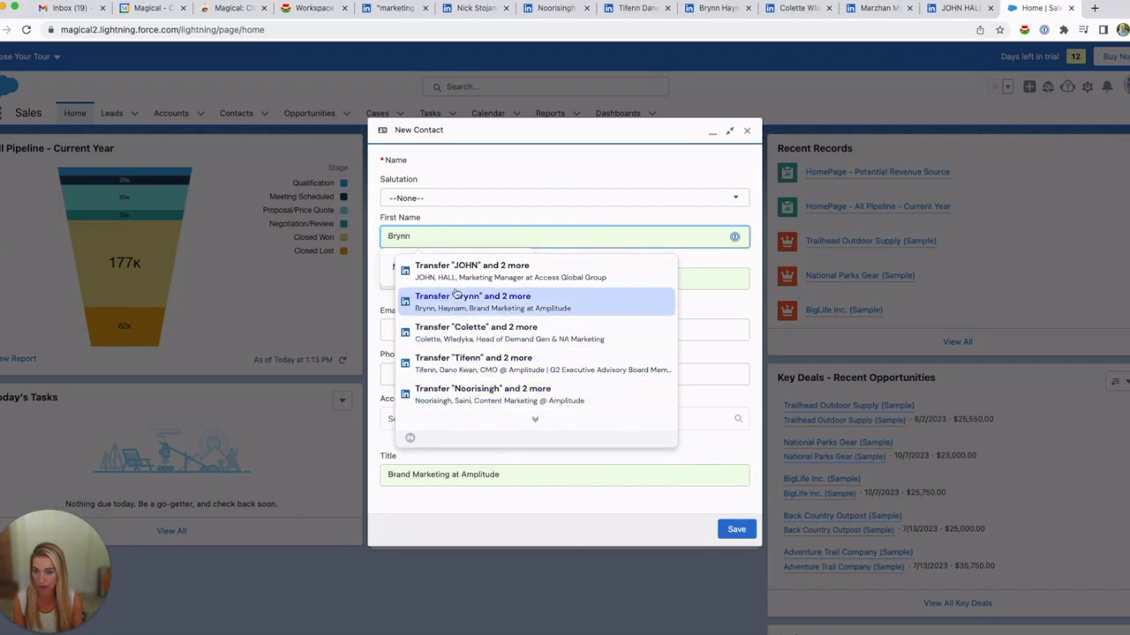
Step: Fill the contact from the Access Global Group profile, then clear Title, Last Name and First Name
{"action": "left_click", "coordinate": [483, 279]}
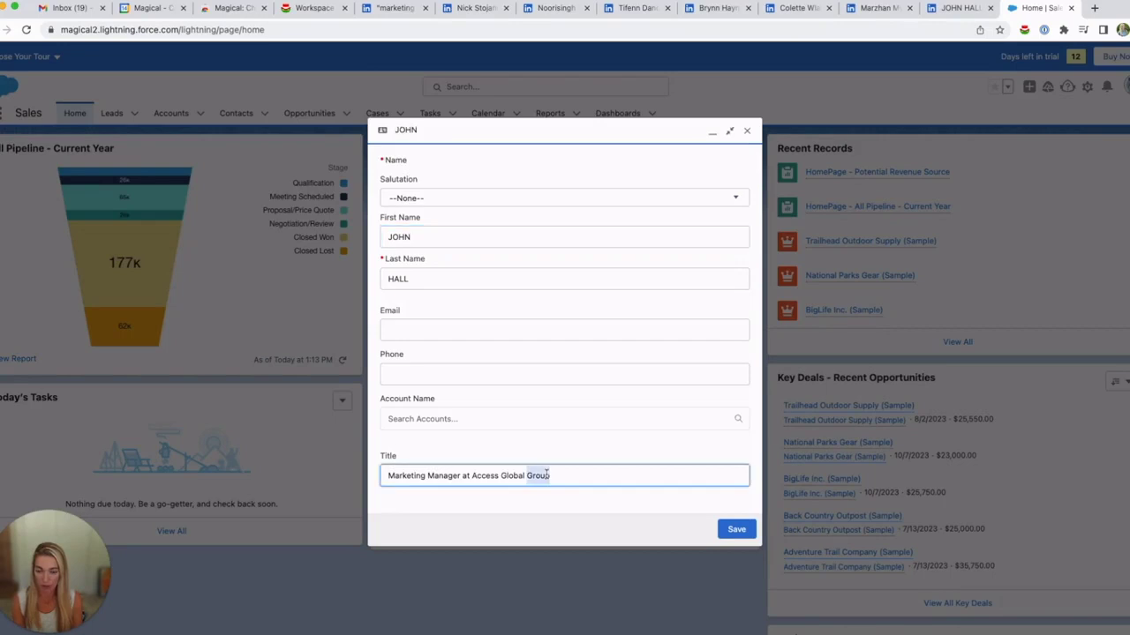
{"action": "triple_click", "coordinate": [538, 476]}
{"action": "key", "text": "BackSpace"}
{"action": "double_click", "coordinate": [478, 278]}
{"action": "key", "text": "BackSpace"}
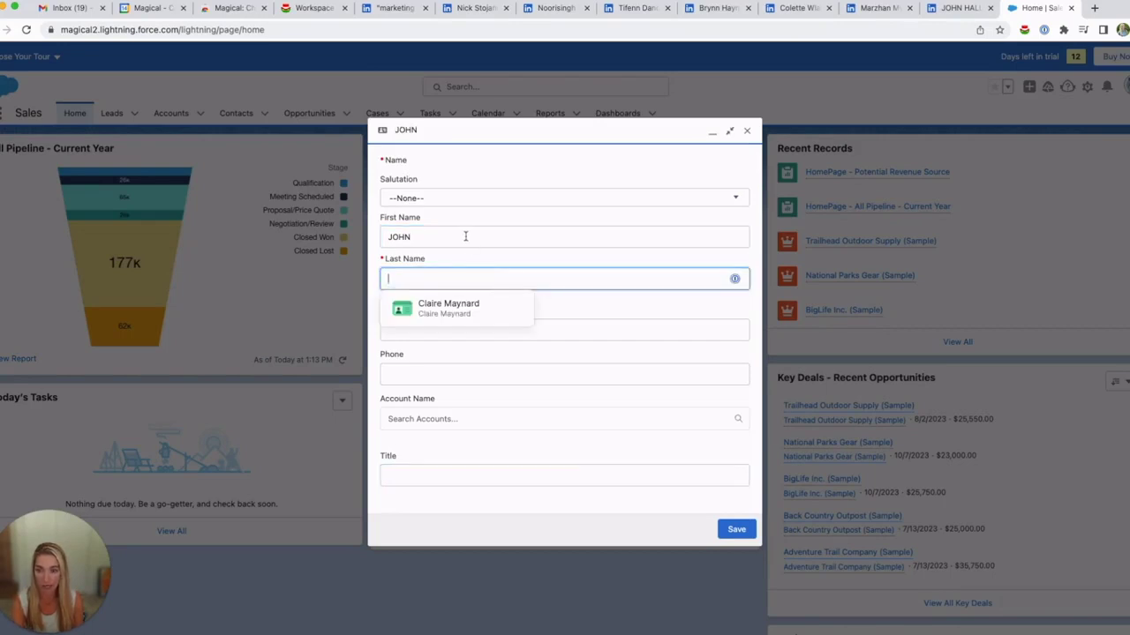
{"action": "double_click", "coordinate": [464, 235]}
{"action": "key", "text": "BackSpace"}
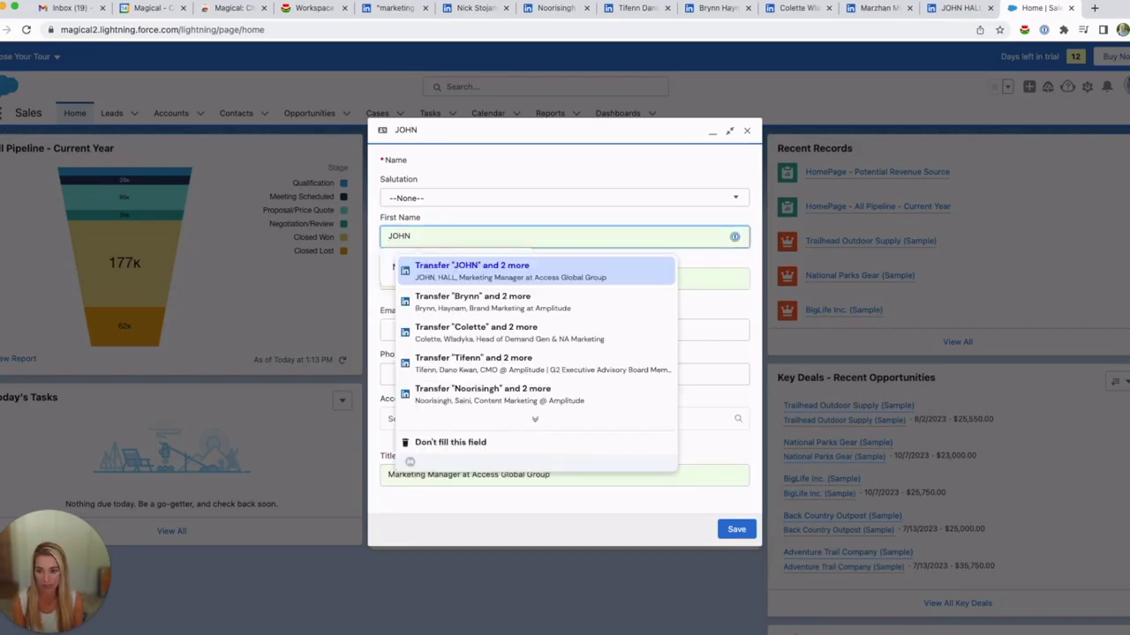